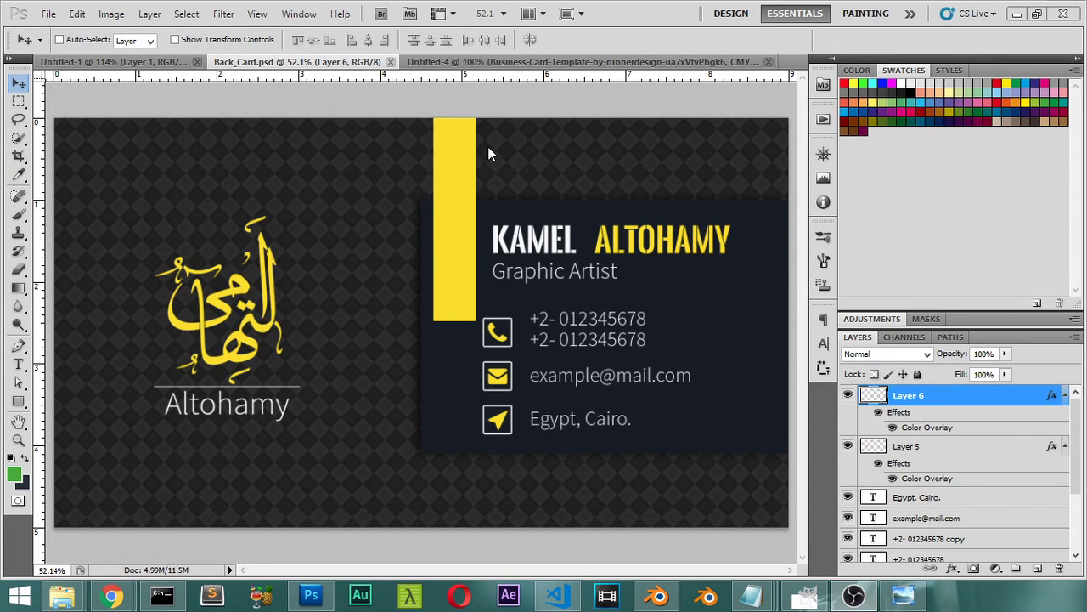
- Group calligraphy Layers 5 and 6 into a group named Logo
{"action": "left_click", "coordinate": [476, 62]}
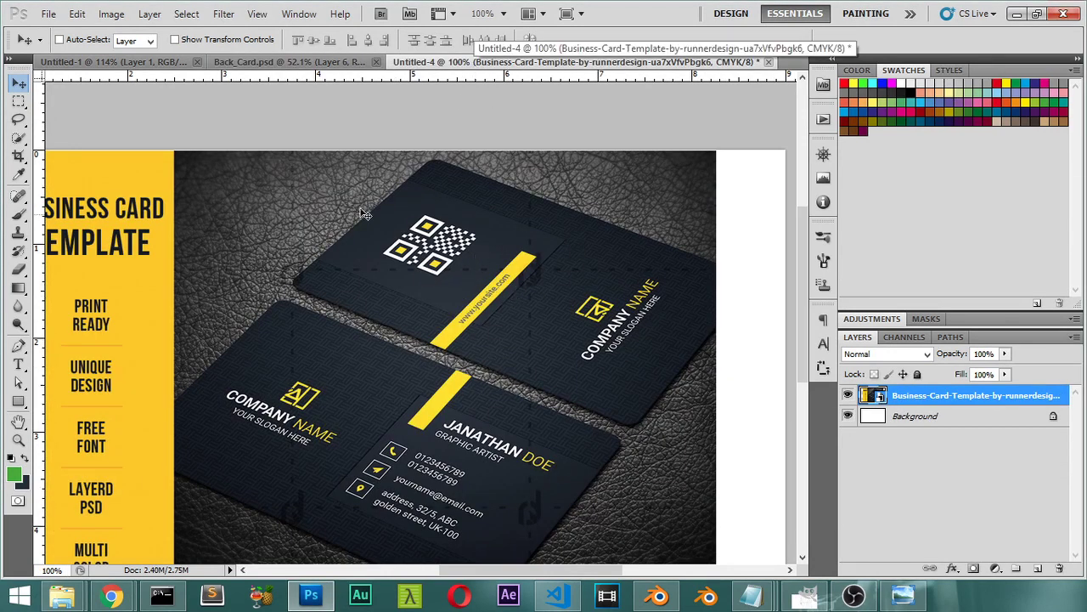
{"action": "left_click", "coordinate": [293, 62]}
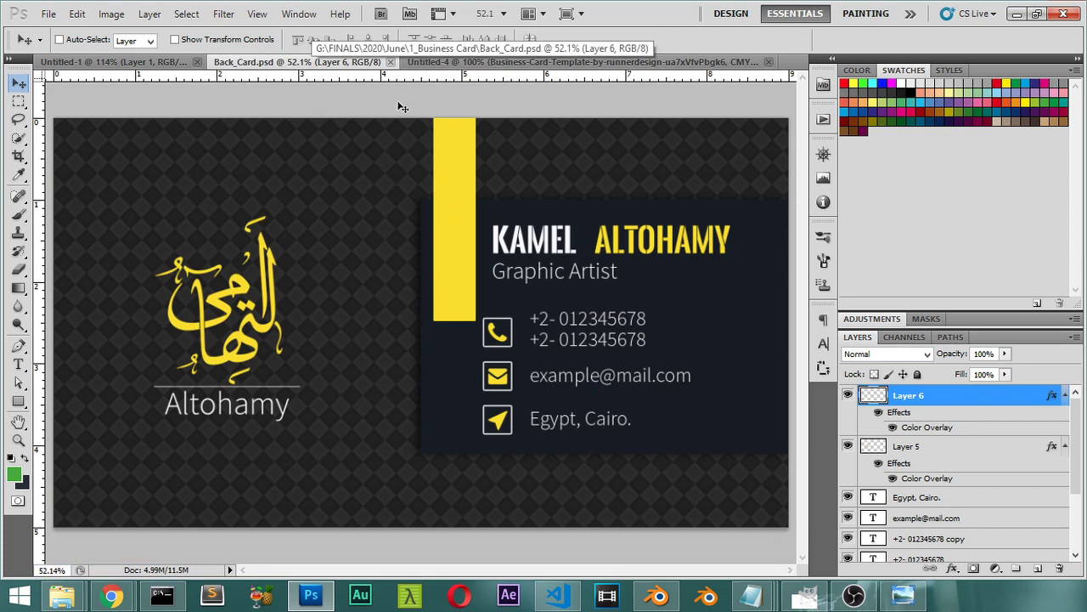
{"action": "left_click", "coordinate": [523, 67]}
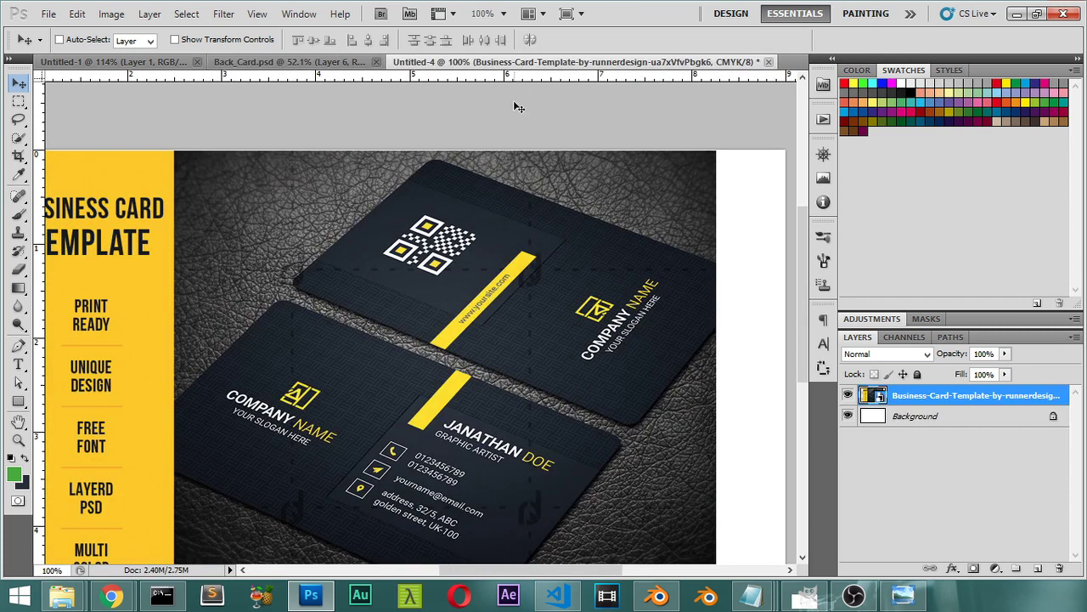
{"action": "left_click", "coordinate": [255, 65]}
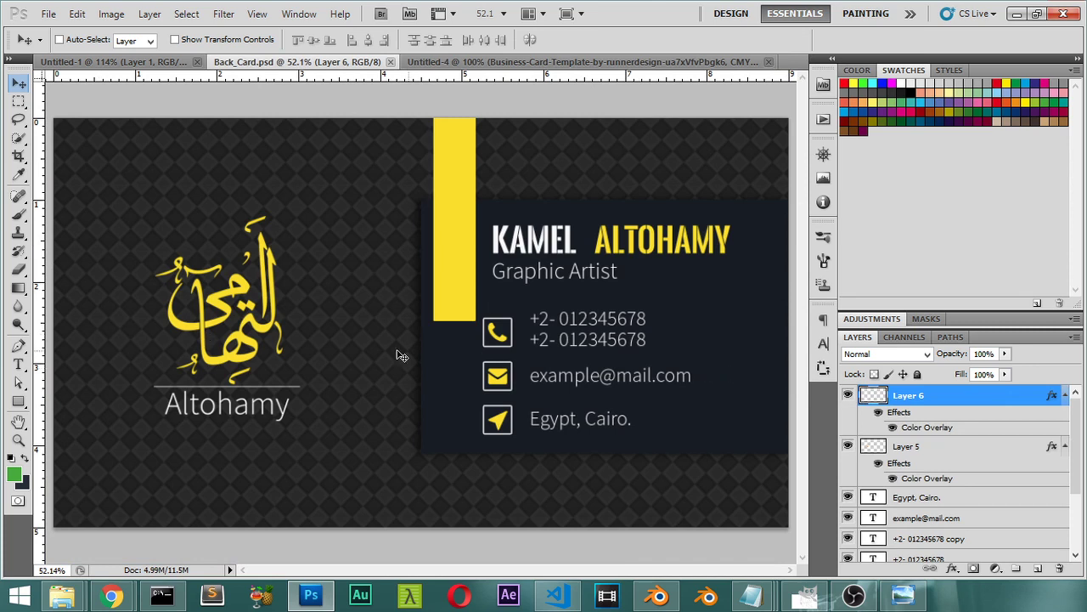
{"action": "left_click", "coordinate": [923, 448], "text": "shift"}
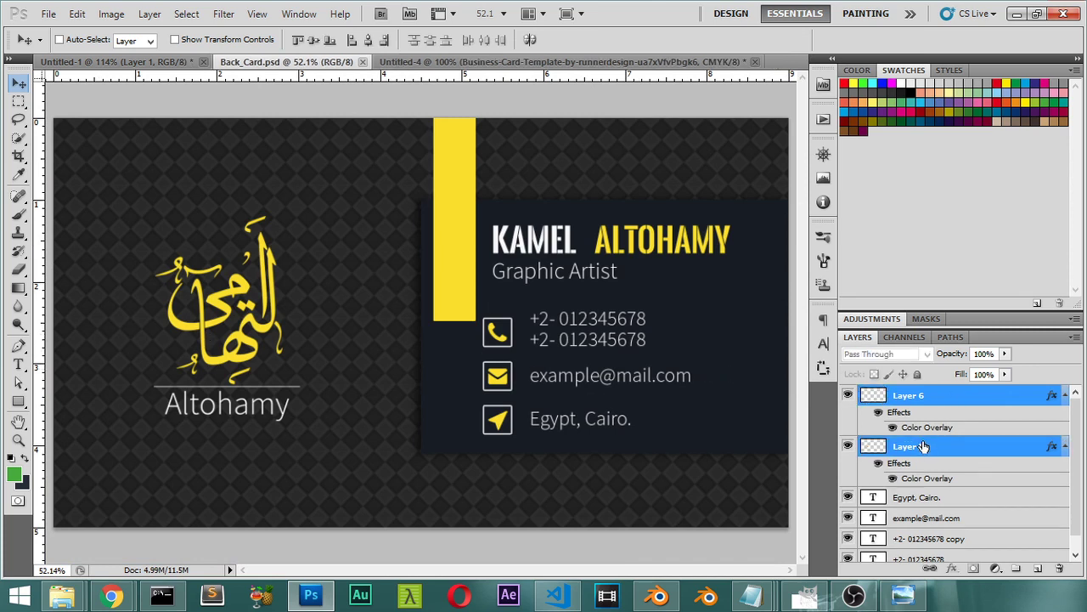
{"action": "key", "text": "ctrl+g"}
{"action": "double_click", "coordinate": [914, 394]}
{"action": "type", "text": "4"}
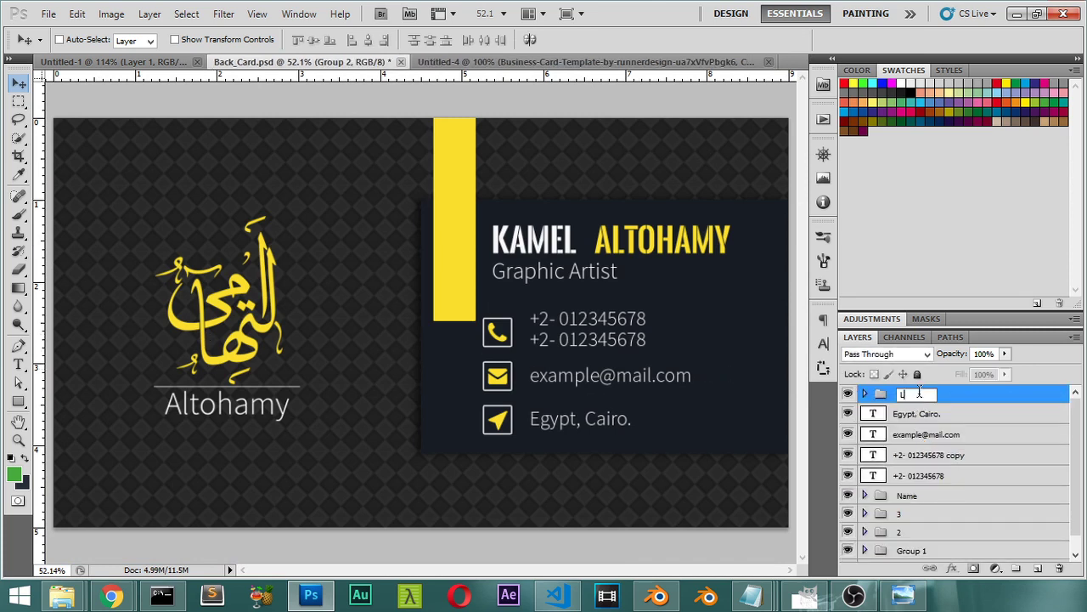
{"action": "type", "text": "ogo"}
{"action": "key", "text": "Return"}
- Move the Logo group onto the dark panel
{"action": "left_click_drag", "start_coordinate": [290, 309], "coordinate": [698, 323]}
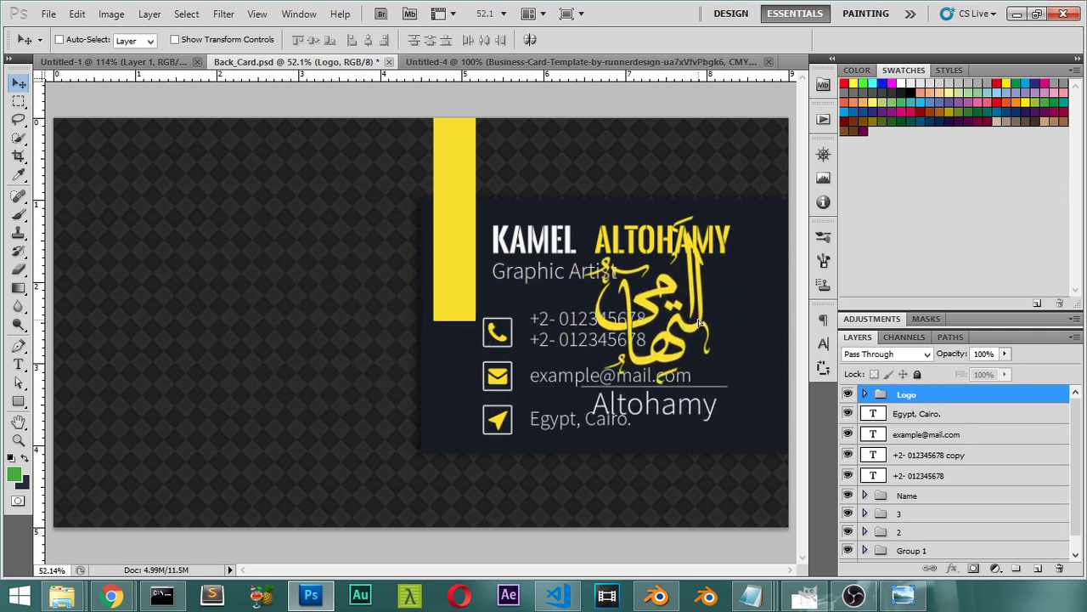
{"action": "left_click", "coordinate": [557, 62]}
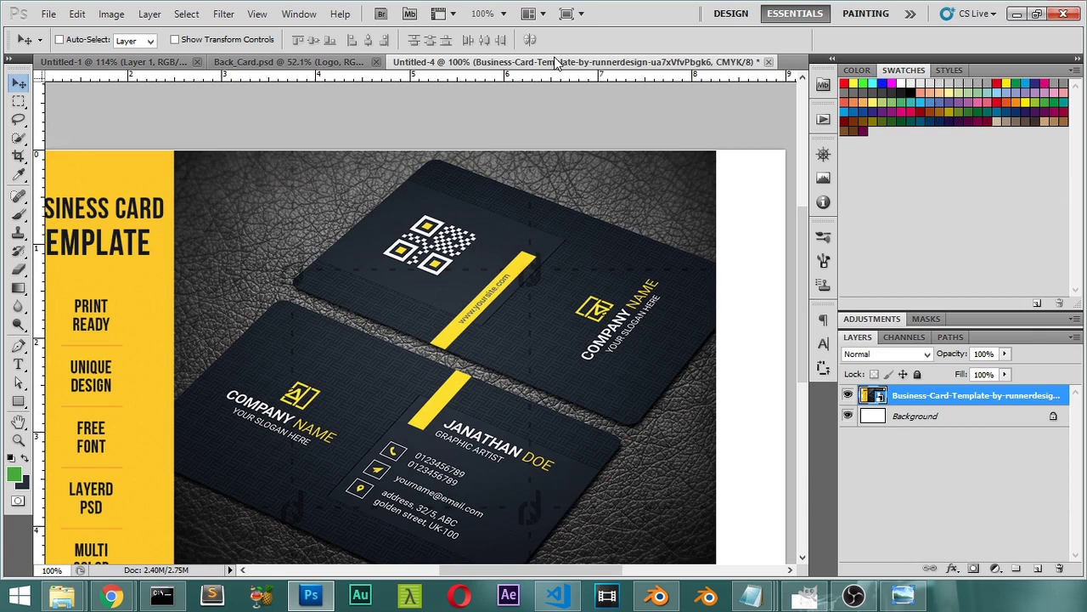
{"action": "left_click", "coordinate": [365, 62]}
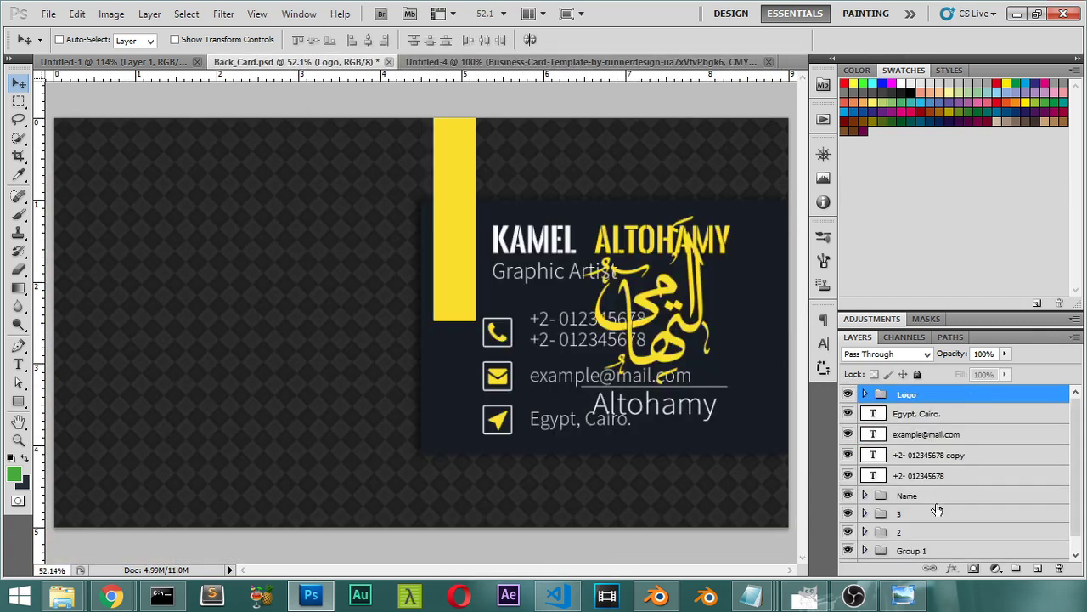
- Inspect Group 1's contents and expand the Background group's layers
{"action": "scroll", "coordinate": [935, 514], "scroll_direction": "down", "scroll_amount": 1}
{"action": "left_click", "coordinate": [848, 535]}
{"action": "left_click", "coordinate": [847, 534]}
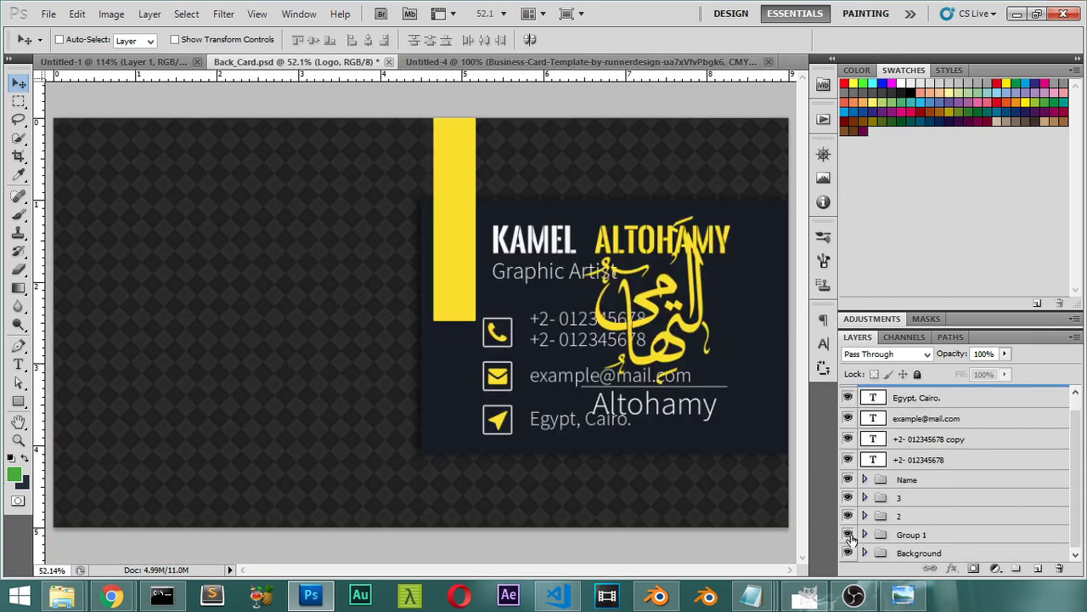
{"action": "left_click", "coordinate": [898, 553]}
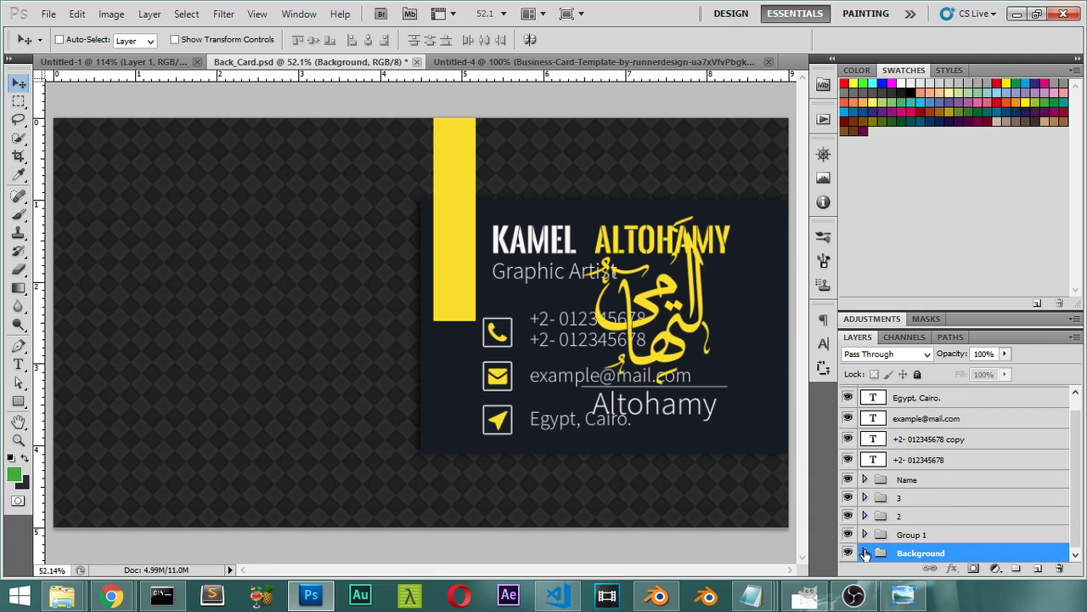
{"action": "left_click", "coordinate": [865, 553]}
{"action": "scroll", "coordinate": [884, 493], "scroll_direction": "down", "scroll_amount": 1}
- Move the yellow bar (Shape 1) down to the card's bottom edge
{"action": "left_click", "coordinate": [885, 485]}
{"action": "left_click", "coordinate": [848, 480]}
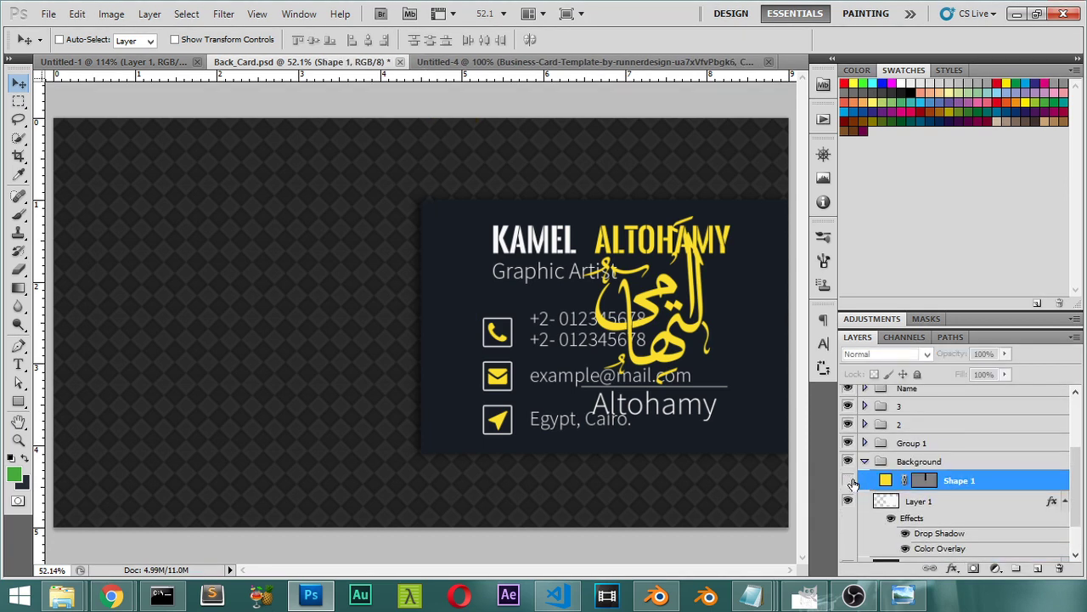
{"action": "left_click", "coordinate": [848, 480]}
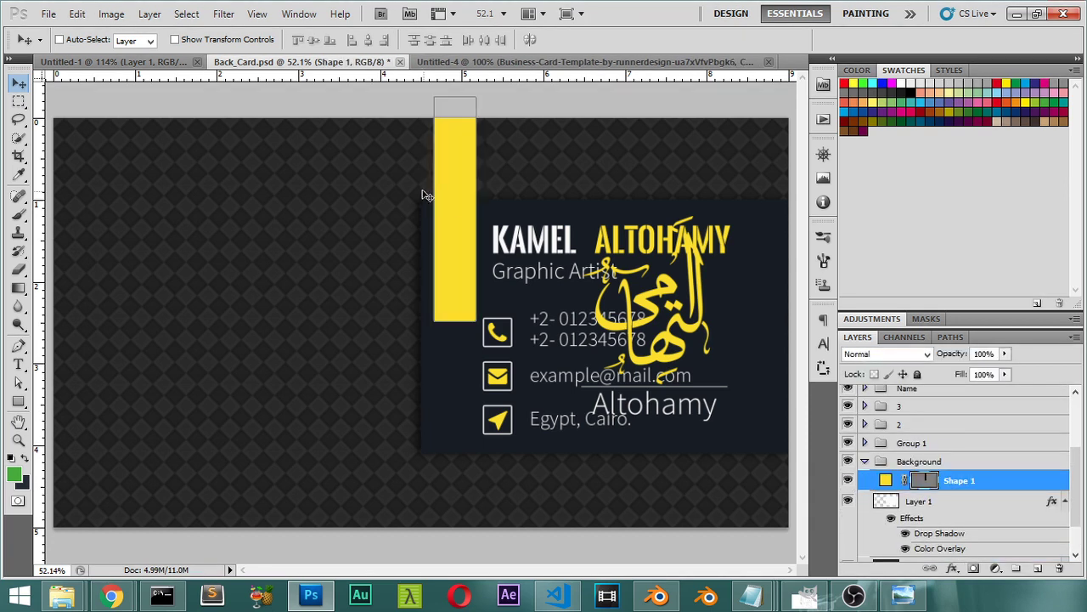
{"action": "left_click_drag", "start_coordinate": [455, 192], "coordinate": [348, 462]}
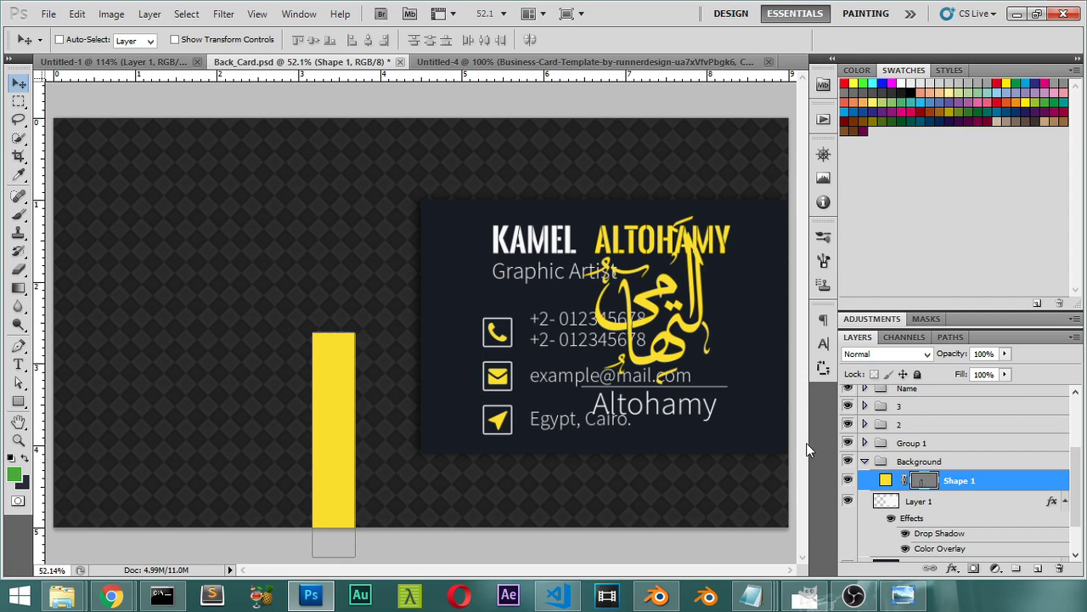
- Shift the dark panel (Layer 1) over to the card's left side
{"action": "left_click", "coordinate": [899, 506]}
{"action": "left_click", "coordinate": [847, 501]}
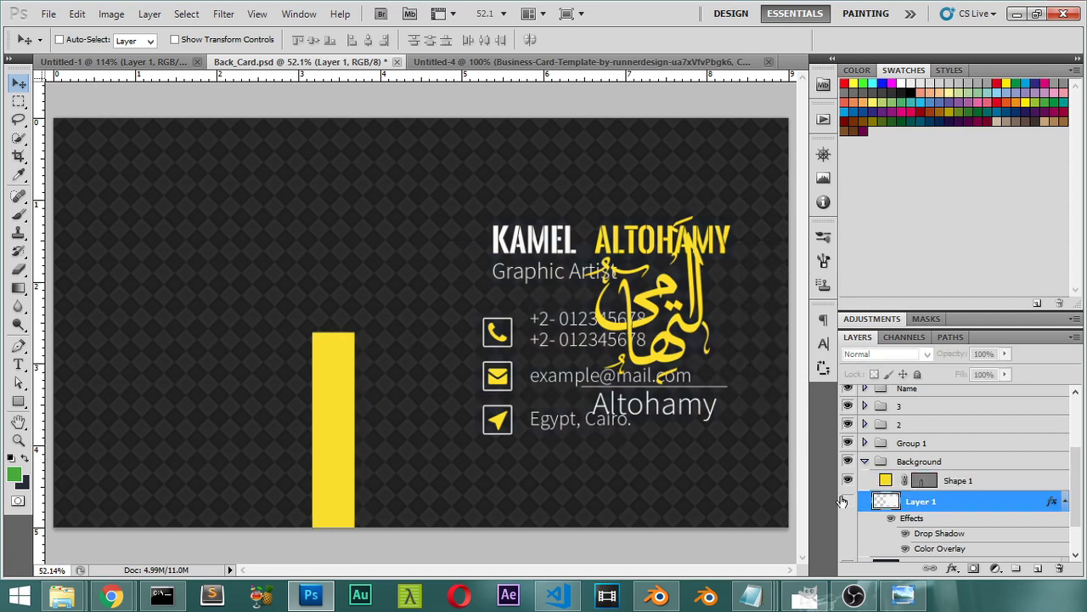
{"action": "left_click", "coordinate": [847, 502]}
{"action": "left_click_drag", "start_coordinate": [559, 306], "coordinate": [180, 303]}
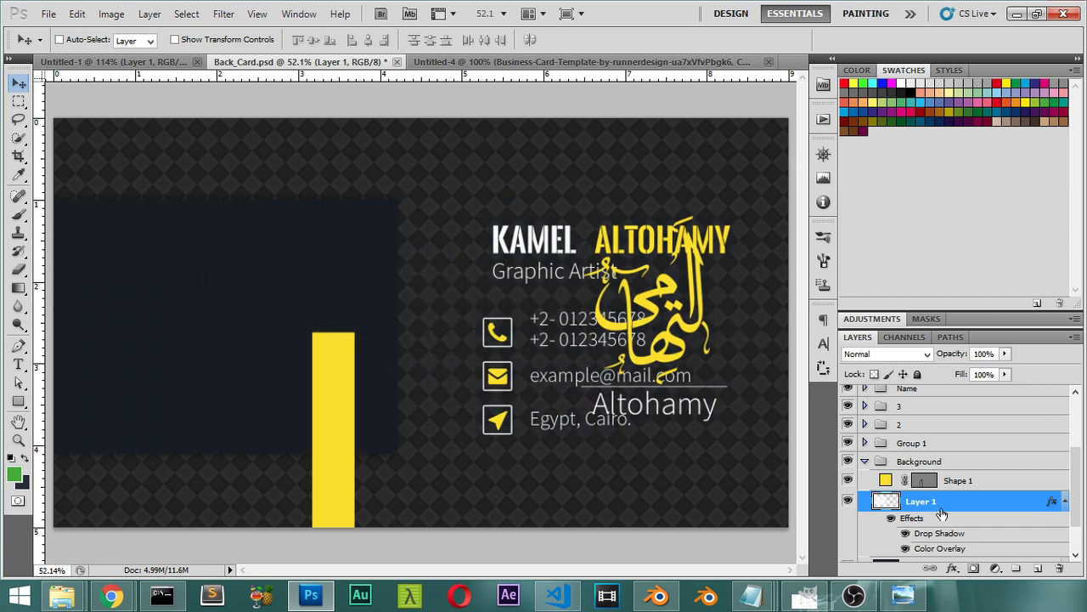
- Set Layer 1's Drop Shadow angle to 180° in Layer Style
{"action": "double_click", "coordinate": [982, 502]}
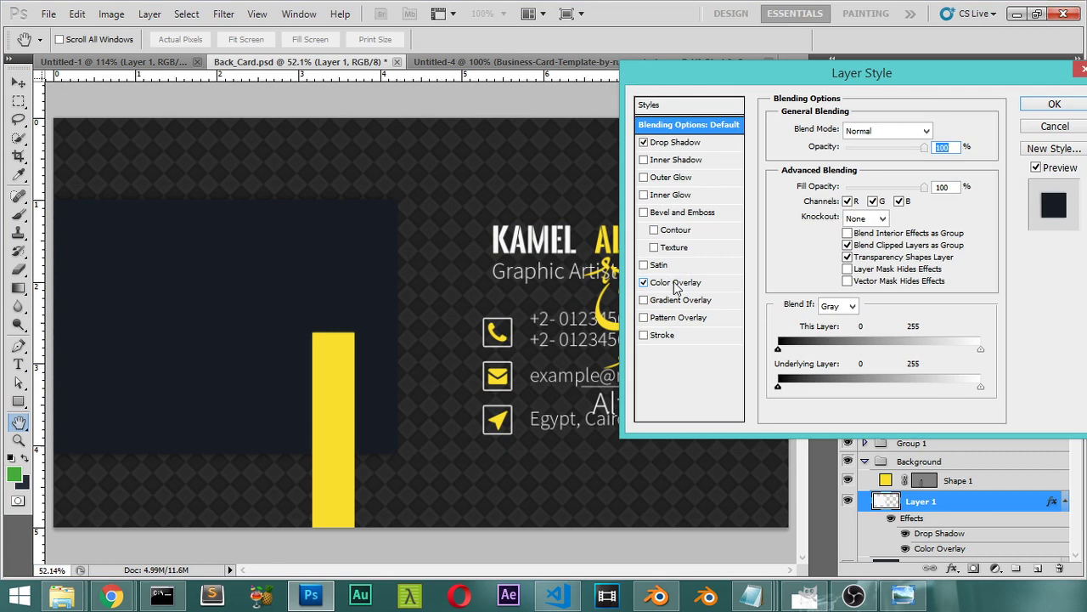
{"action": "left_click", "coordinate": [670, 143]}
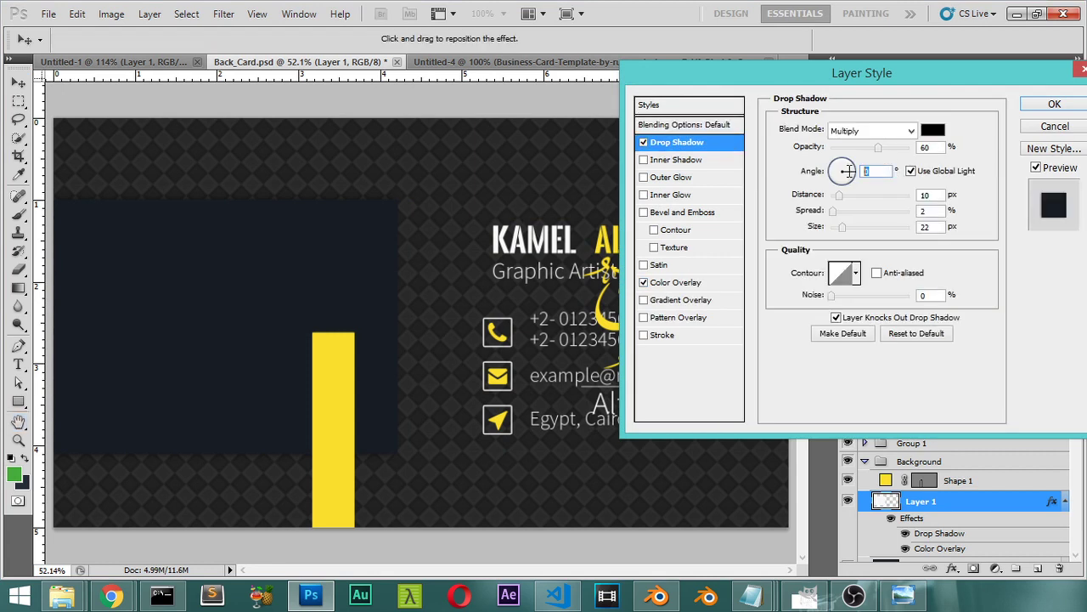
{"action": "left_click_drag", "start_coordinate": [850, 171], "coordinate": [837, 167]}
{"action": "type", "text": "180"}
{"action": "key", "text": "Return"}
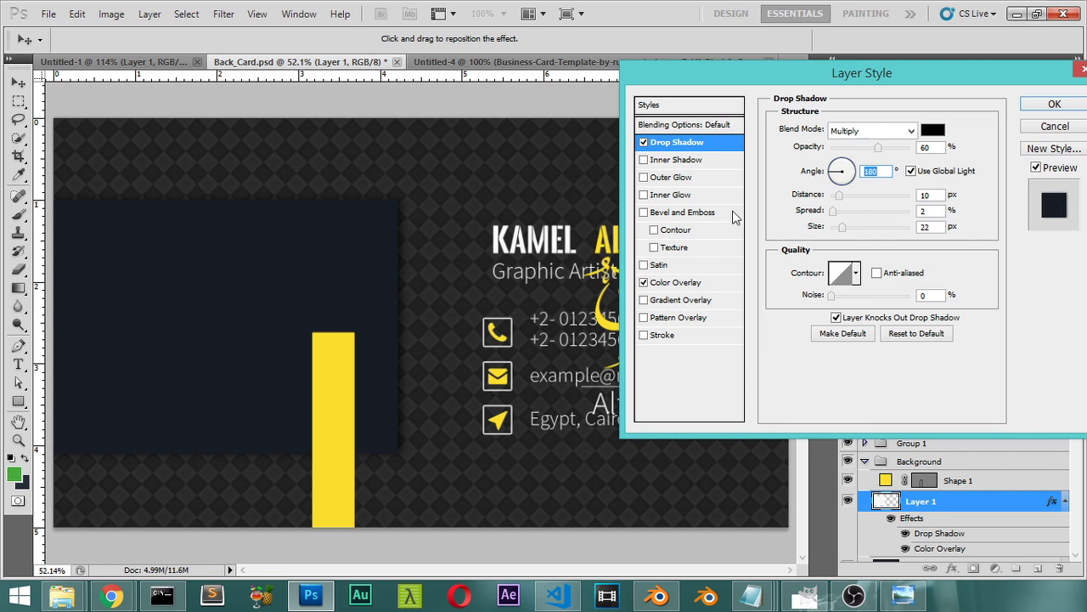
{"action": "left_click", "coordinate": [1050, 106]}
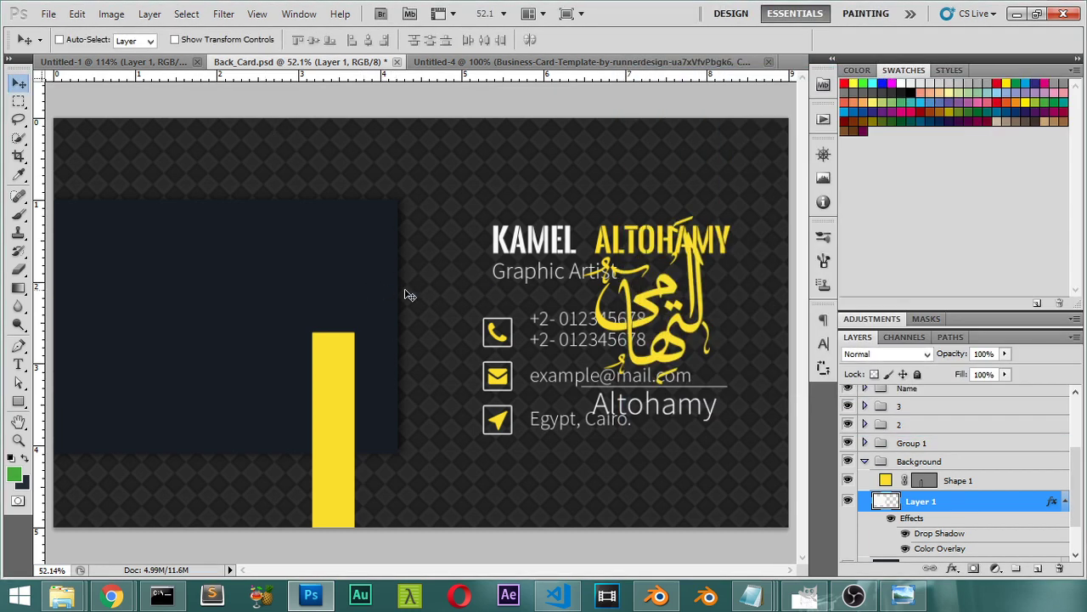
- Compare with the reference template and select the yellow bar layer Shape 1
{"action": "left_click", "coordinate": [489, 62]}
{"action": "left_click", "coordinate": [344, 62]}
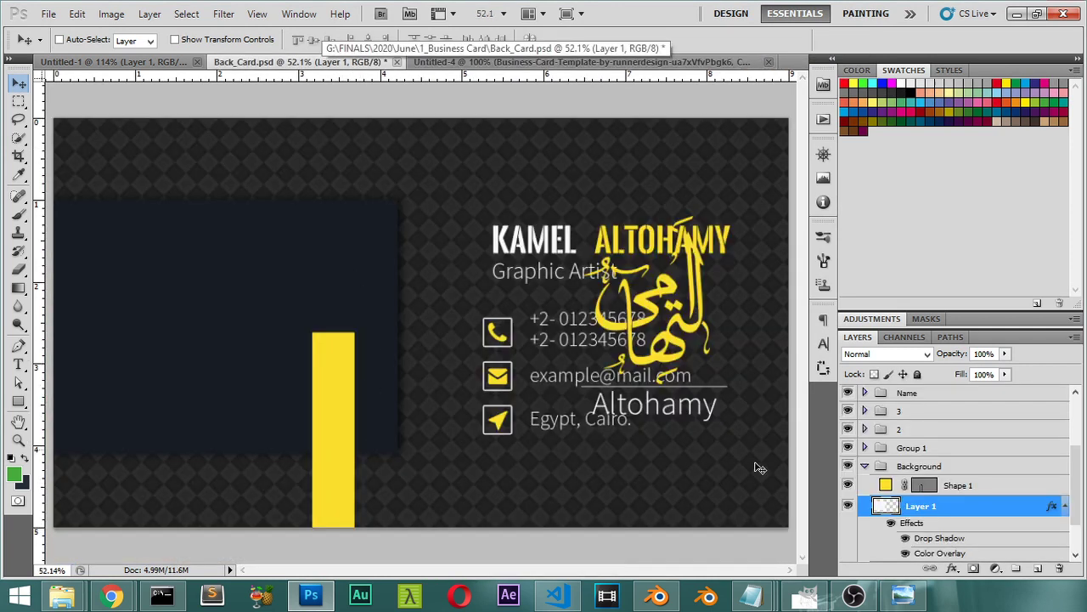
{"action": "left_click", "coordinate": [880, 485]}
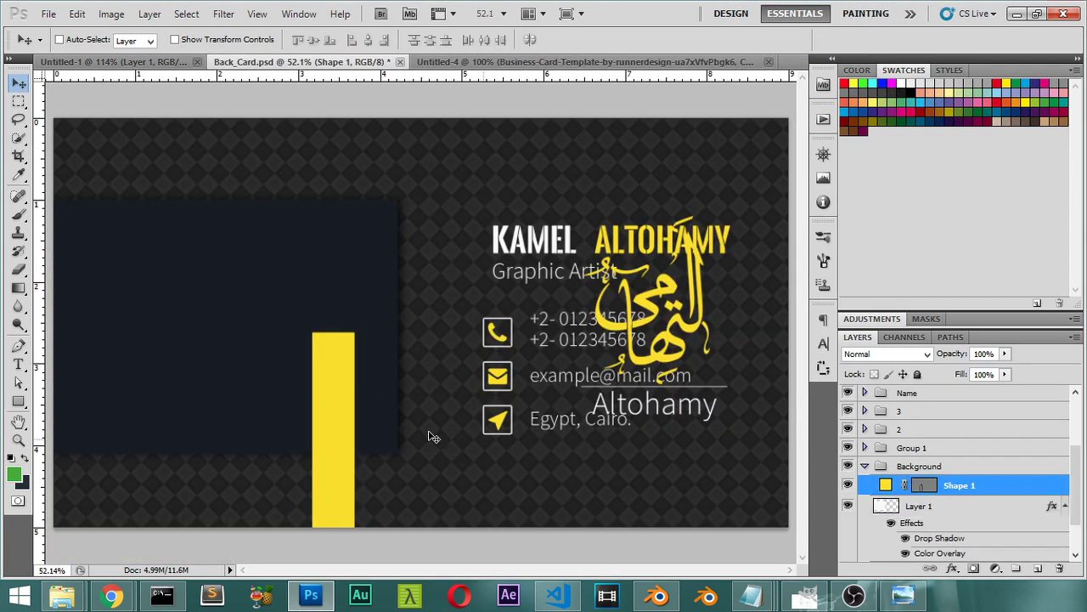
- Type the website address as a new text layer below the yellow bar
{"action": "left_click", "coordinate": [19, 366]}
{"action": "left_click", "coordinate": [325, 295]}
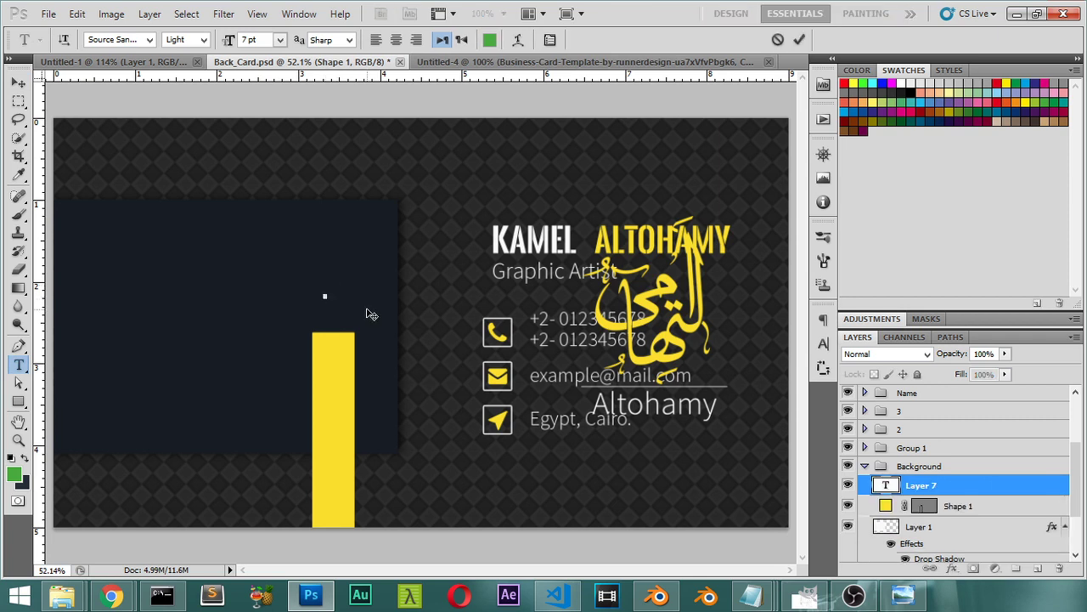
{"action": "left_click", "coordinate": [452, 65]}
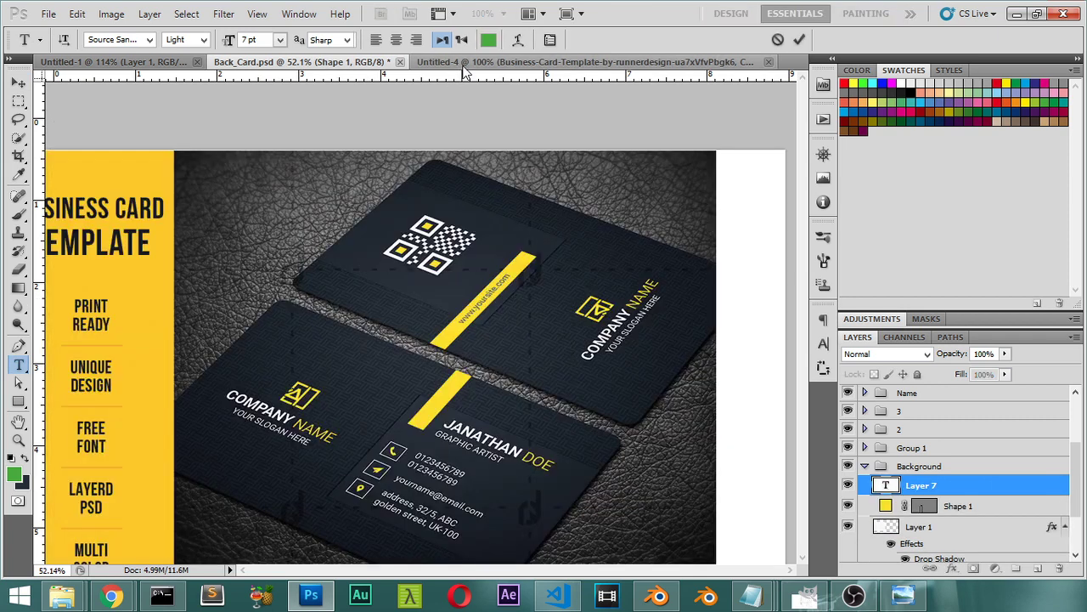
{"action": "left_click", "coordinate": [323, 62]}
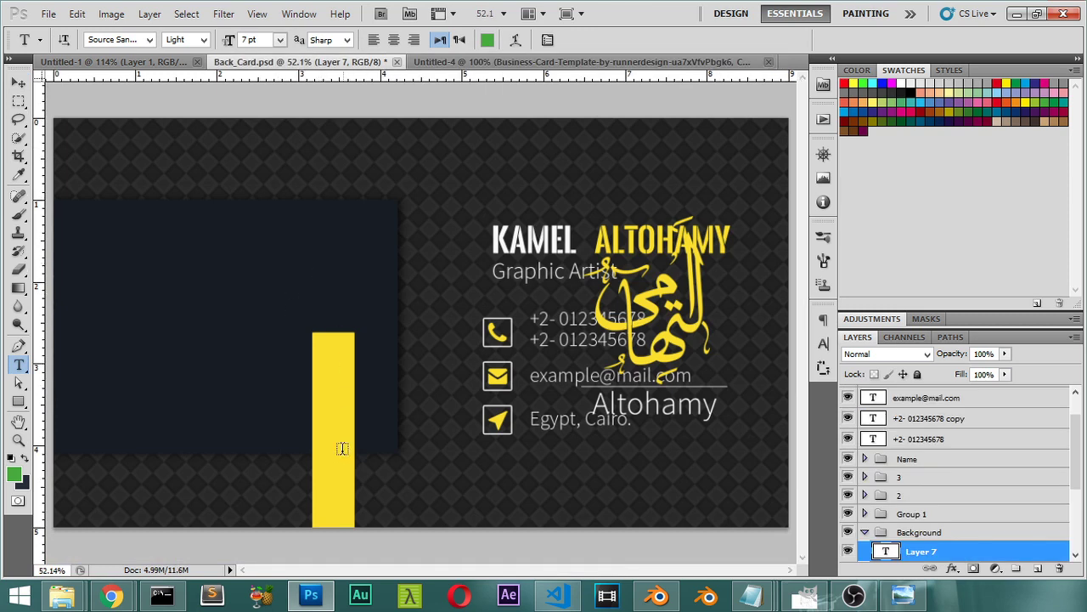
{"action": "left_click", "coordinate": [345, 501]}
{"action": "type", "text": "ka"}
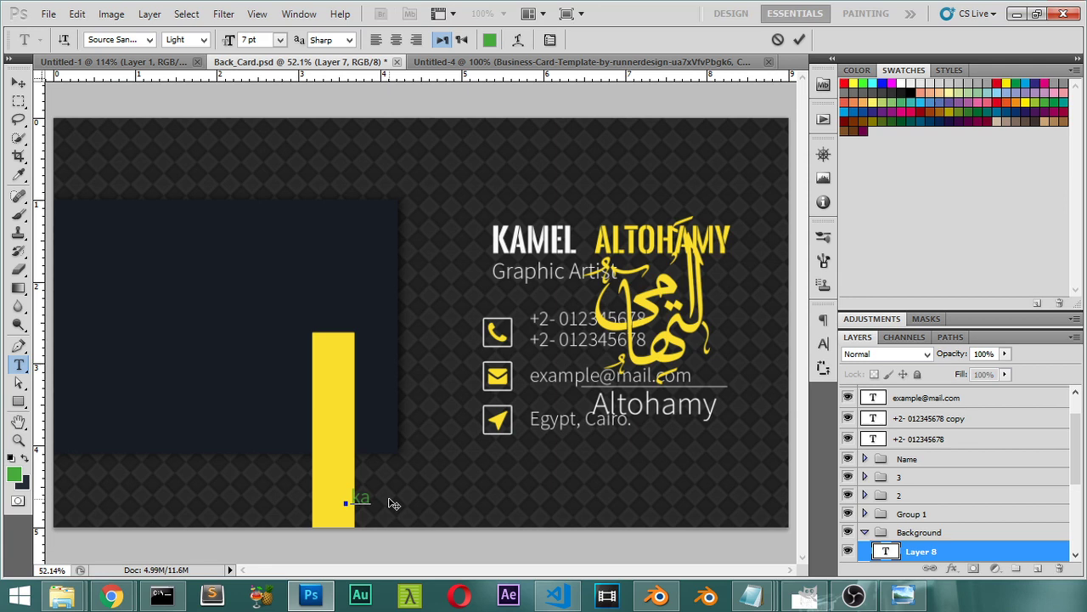
{"action": "type", "text": "melaltohamy.got"}
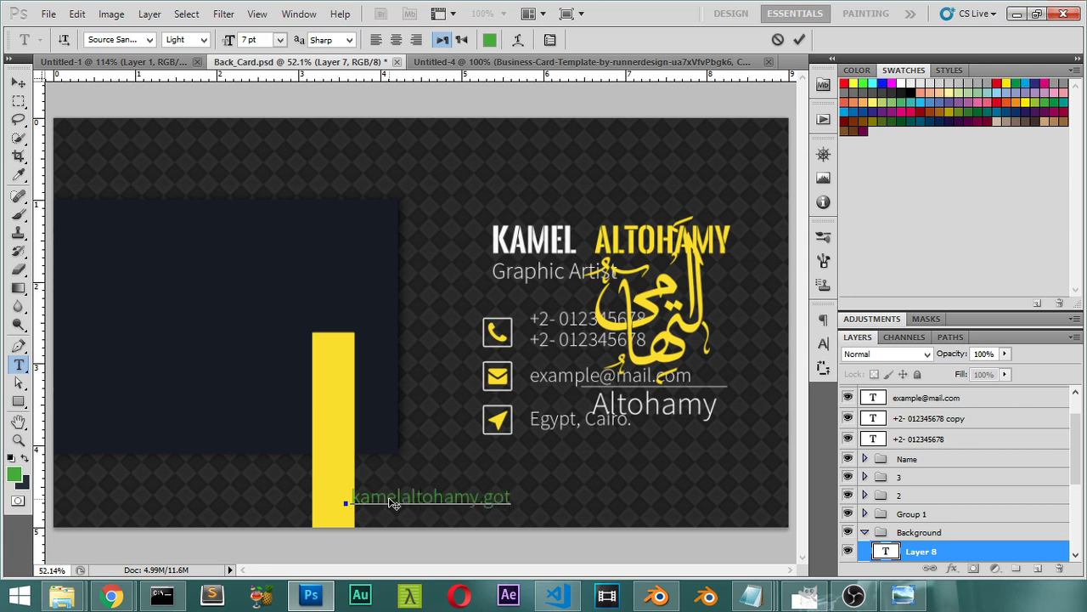
{"action": "type", "text": "hub.i"}
- Color the website text near-black #161616
{"action": "key", "text": "ctrl+a"}
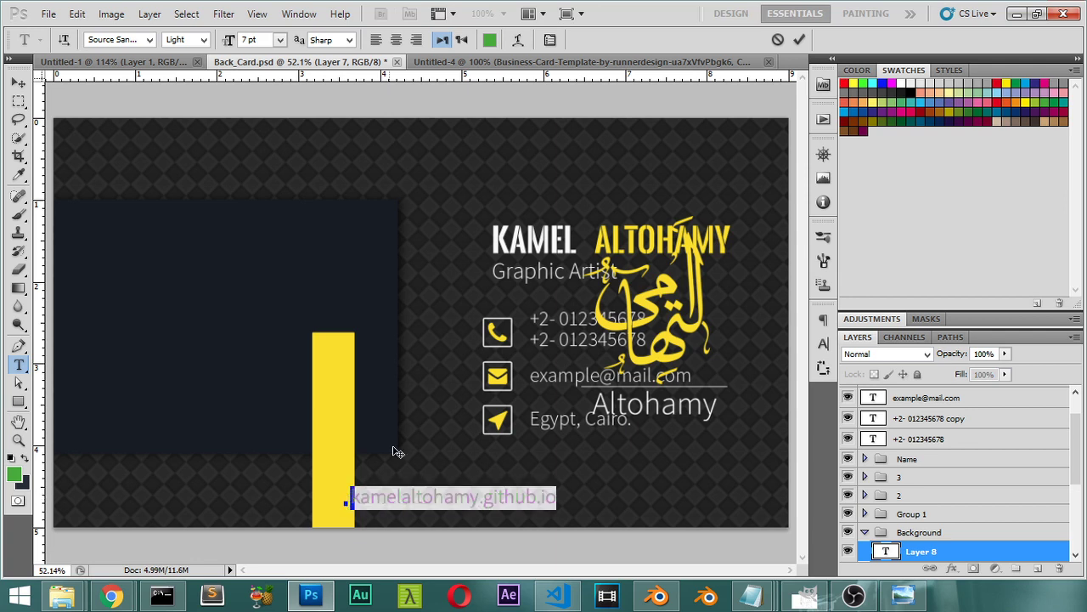
{"action": "left_click", "coordinate": [489, 40]}
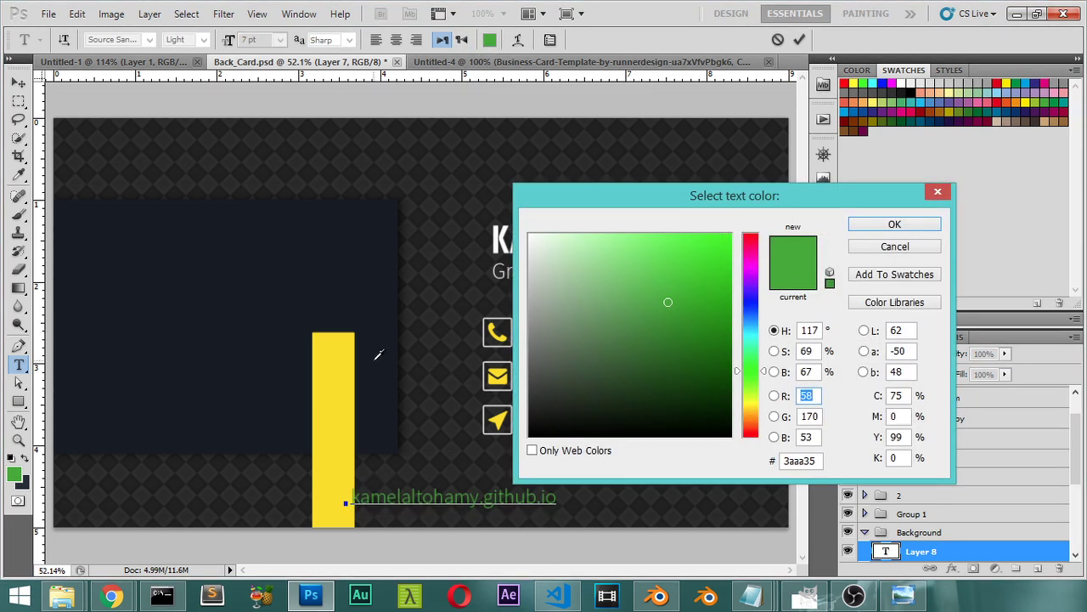
{"action": "left_click", "coordinate": [361, 409]}
{"action": "left_click_drag", "start_coordinate": [605, 396], "coordinate": [530, 412]}
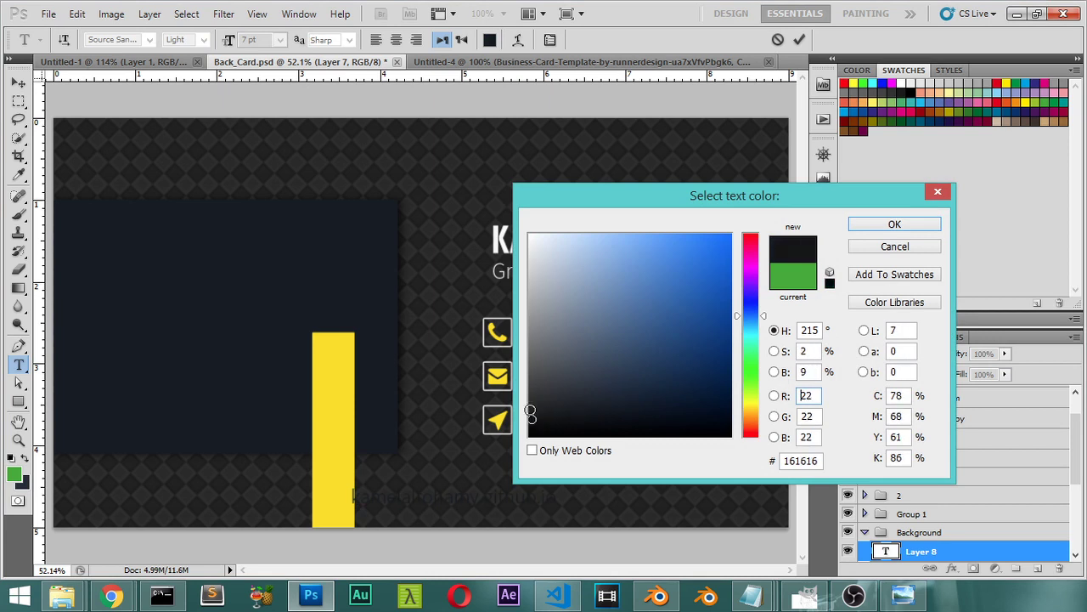
{"action": "left_click", "coordinate": [860, 228]}
- Rotate the website text -90° and move it onto the yellow bar
{"action": "key", "text": "ctrl+Return"}
{"action": "key", "text": "v"}
{"action": "key", "text": "ctrl+t"}
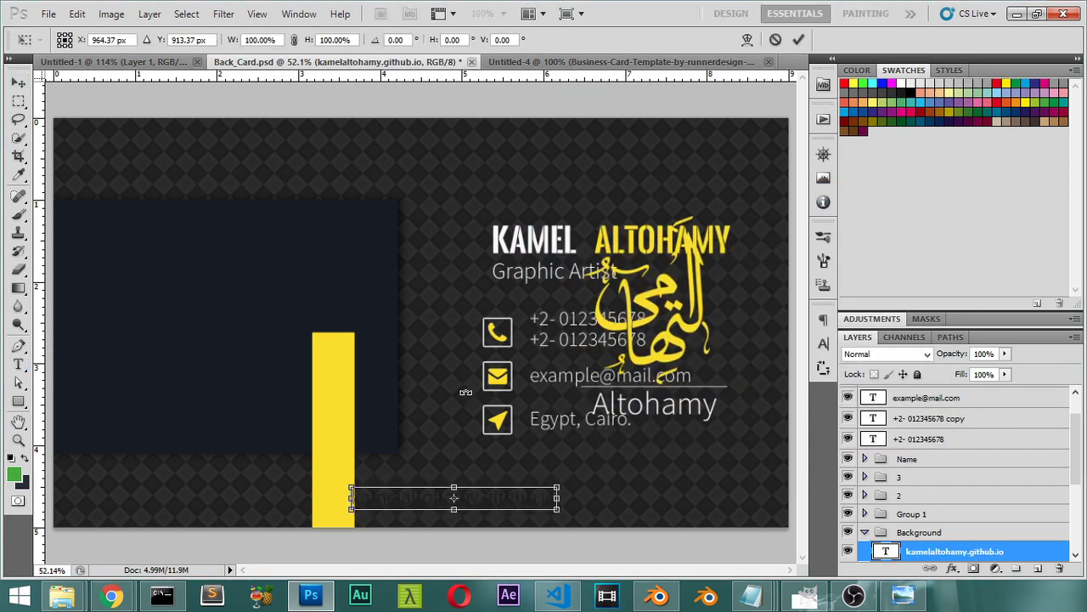
{"action": "left_click_drag", "start_coordinate": [575, 487], "coordinate": [396, 106]}
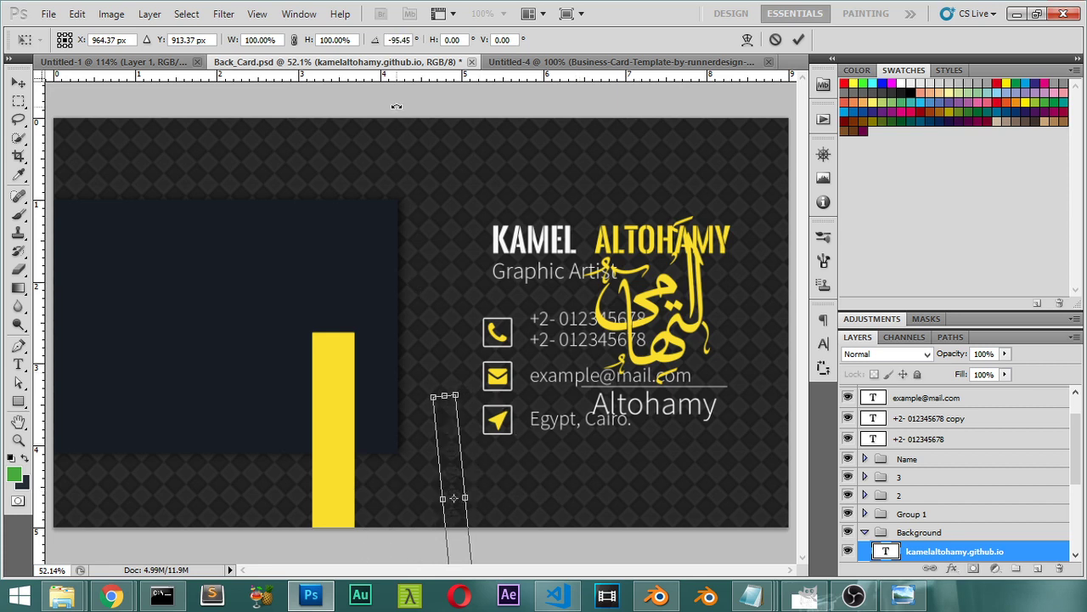
{"action": "double_click", "coordinate": [400, 39]}
{"action": "key", "text": "BackSpace"}
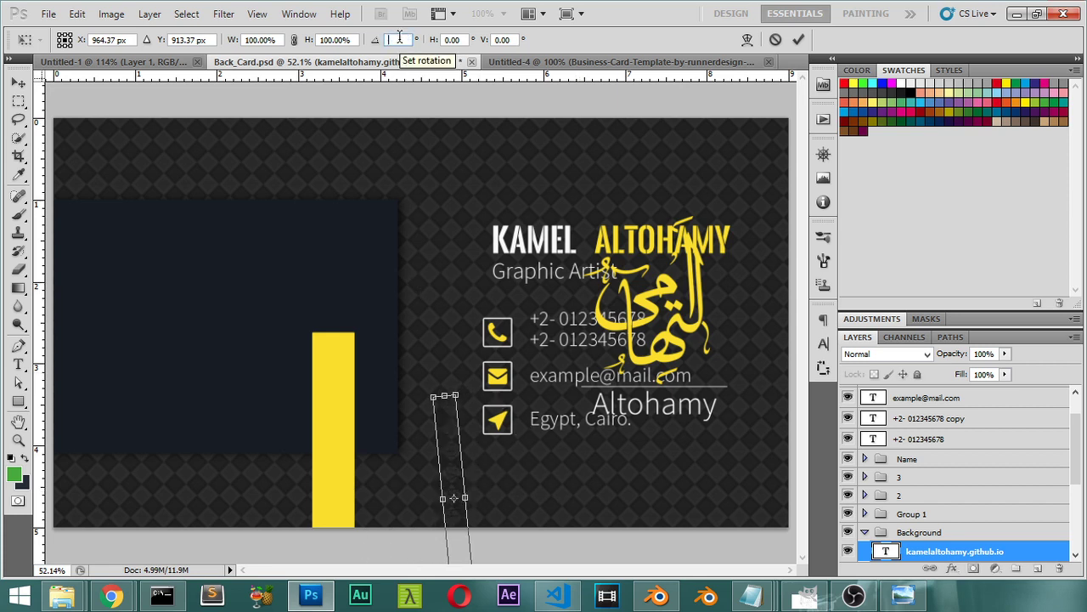
{"action": "type", "text": "-90"}
{"action": "key", "text": "Return"}
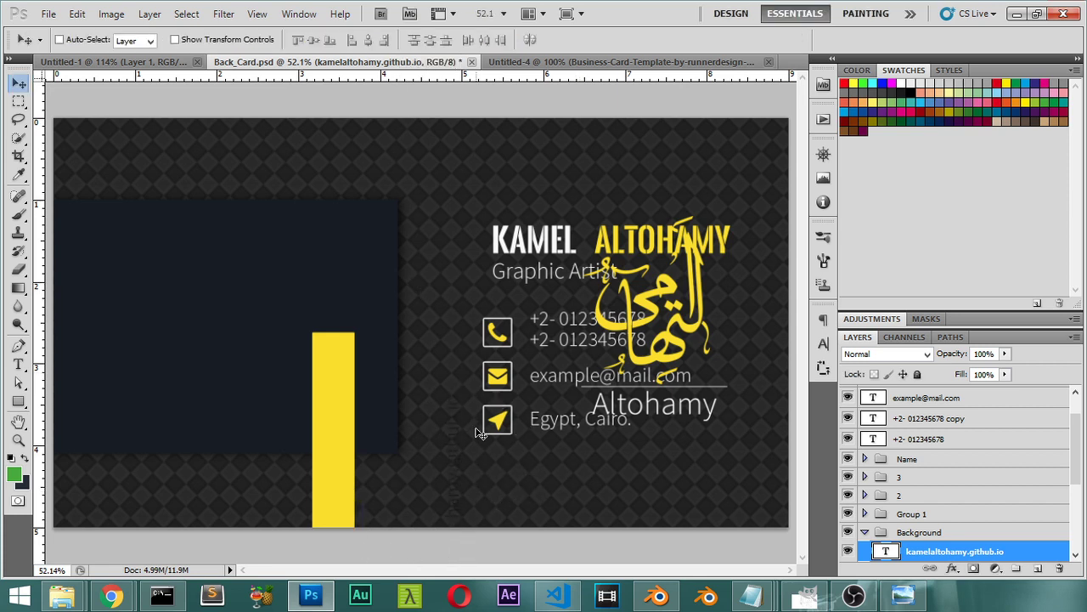
{"action": "left_click_drag", "start_coordinate": [451, 450], "coordinate": [334, 385]}
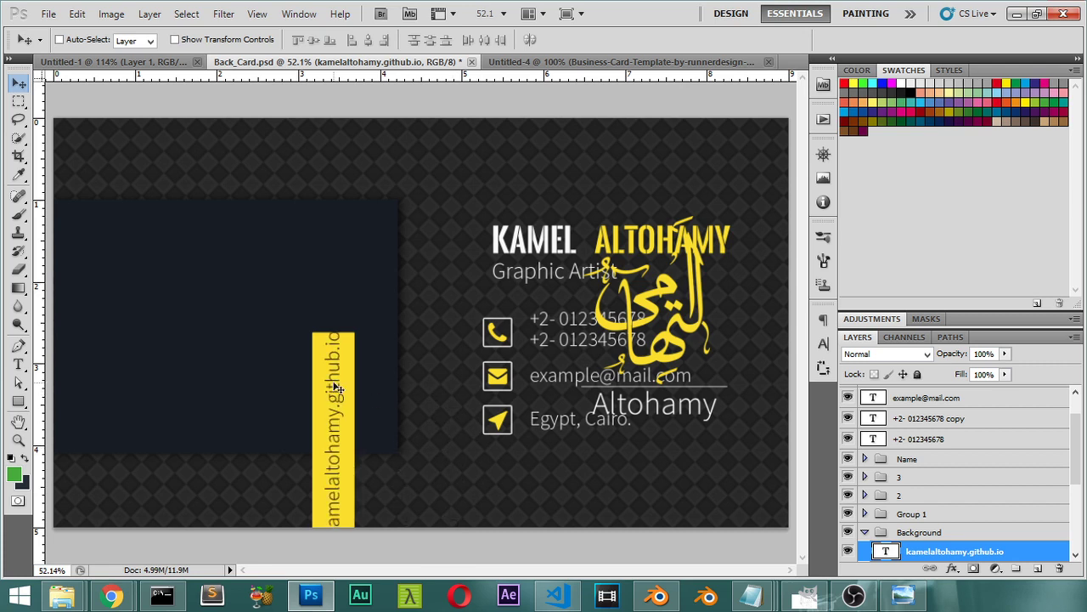
- Change the website text to Regular weight at 7 pt and nudge it into position
{"action": "key", "text": "t"}
{"action": "left_click", "coordinate": [334, 381]}
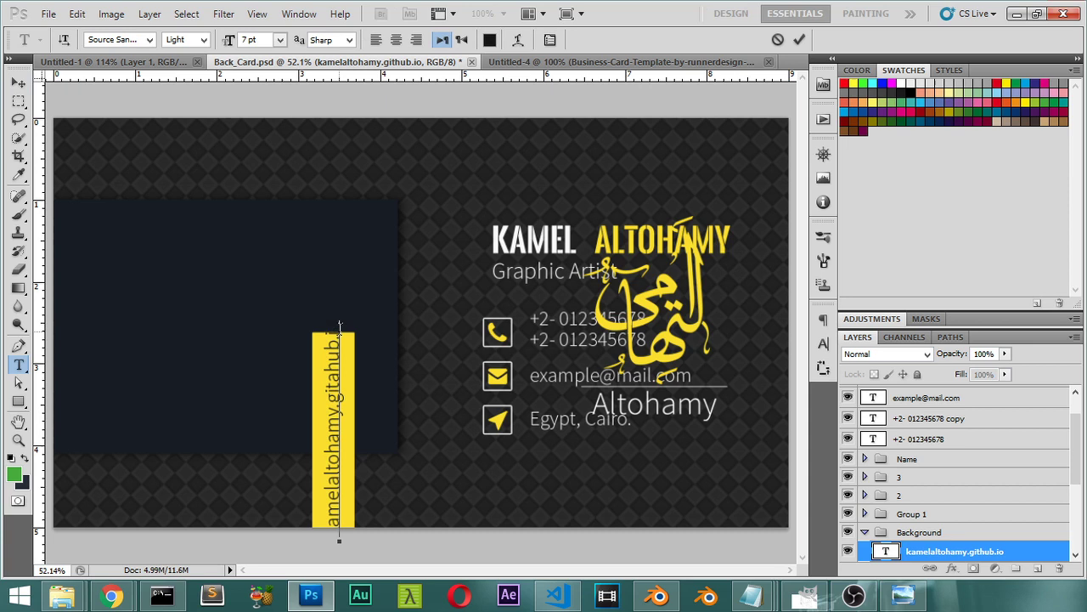
{"action": "key", "text": "ctrl+a"}
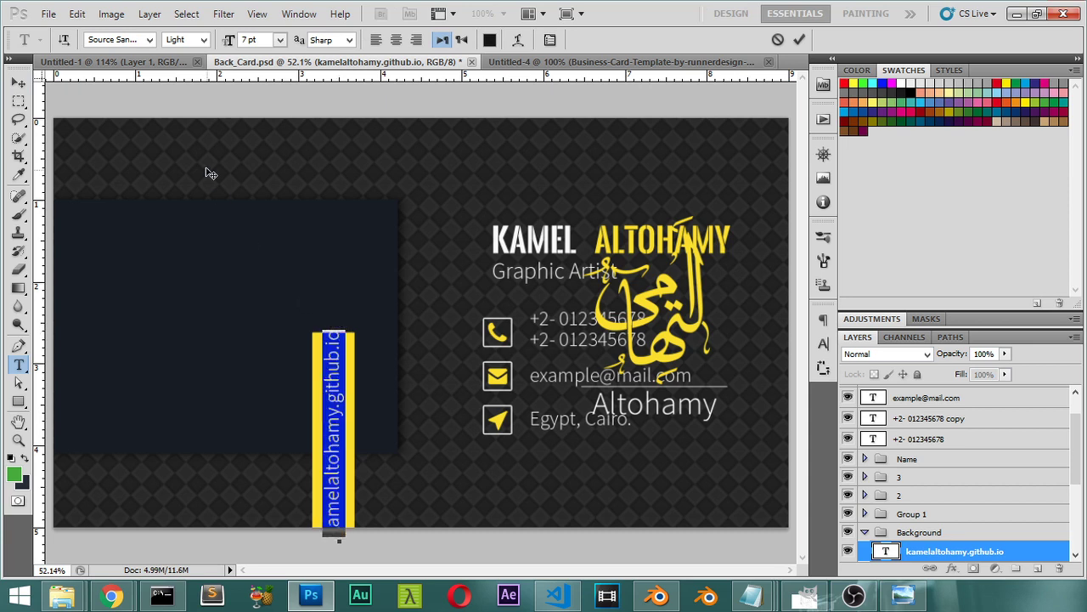
{"action": "left_click", "coordinate": [194, 39]}
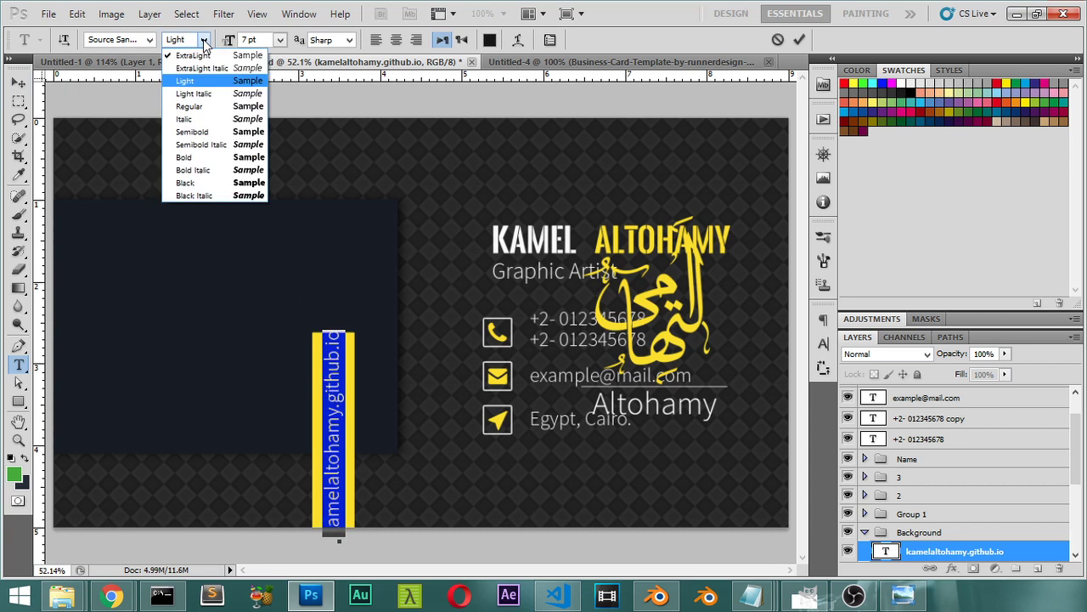
{"action": "left_click", "coordinate": [204, 107]}
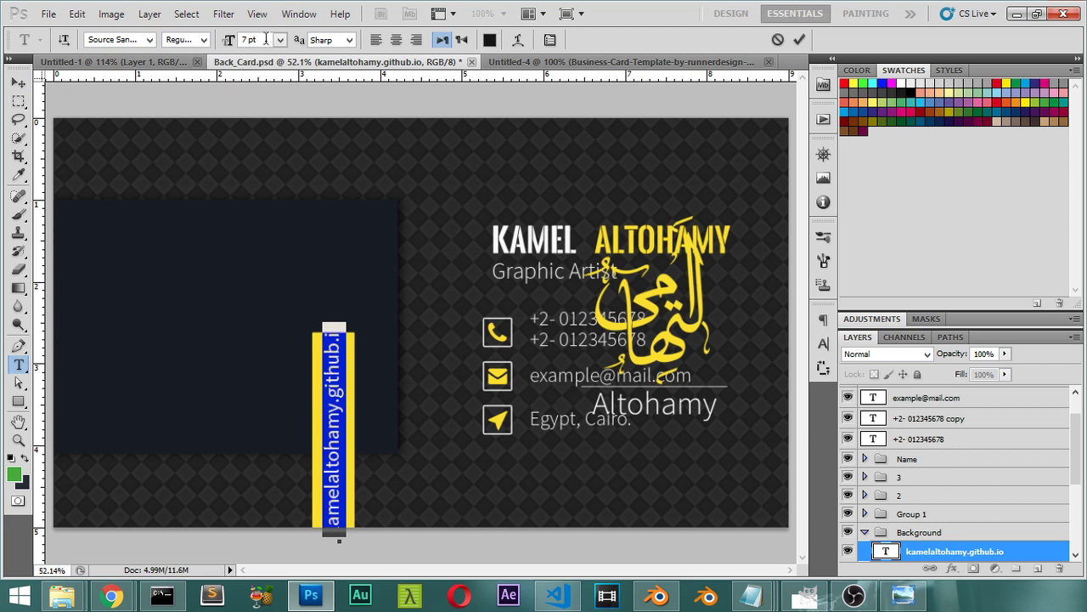
{"action": "left_click", "coordinate": [223, 43]}
{"action": "left_click", "coordinate": [18, 83]}
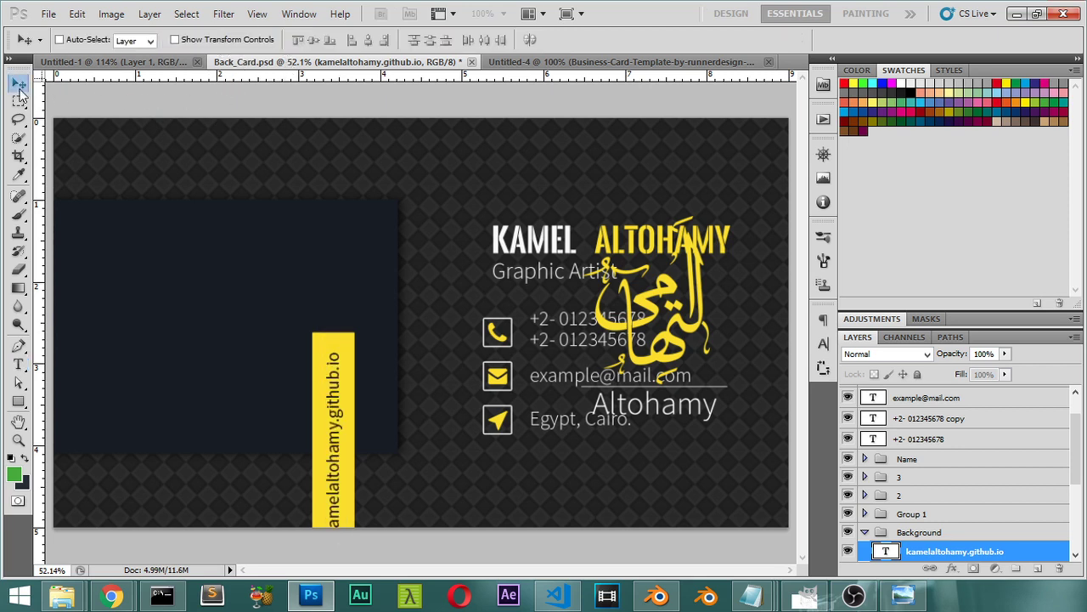
{"action": "key", "text": "shift+Up"}
{"action": "key", "text": "shift+Up"}
{"action": "key", "text": "shift+Up"}
{"action": "key", "text": "shift+Up"}
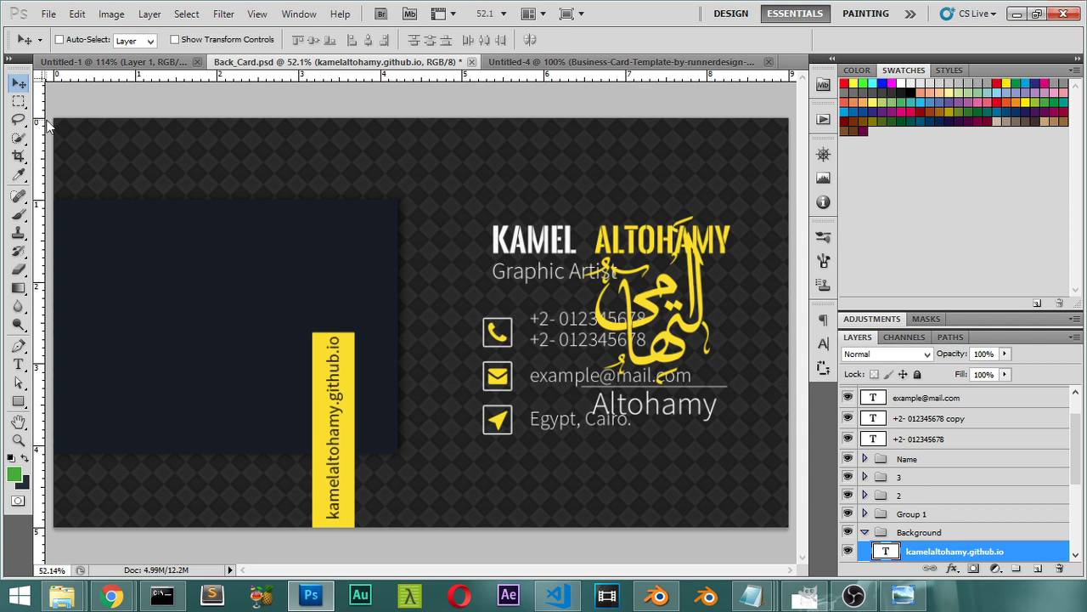
{"action": "key", "text": "shift+Down"}
{"action": "key", "text": "shift+Down"}
{"action": "key", "text": "shift+Up"}
- Nudge the yellow bar Shape 1 up, then slightly back down
{"action": "left_click", "coordinate": [355, 384], "text": "ctrl"}
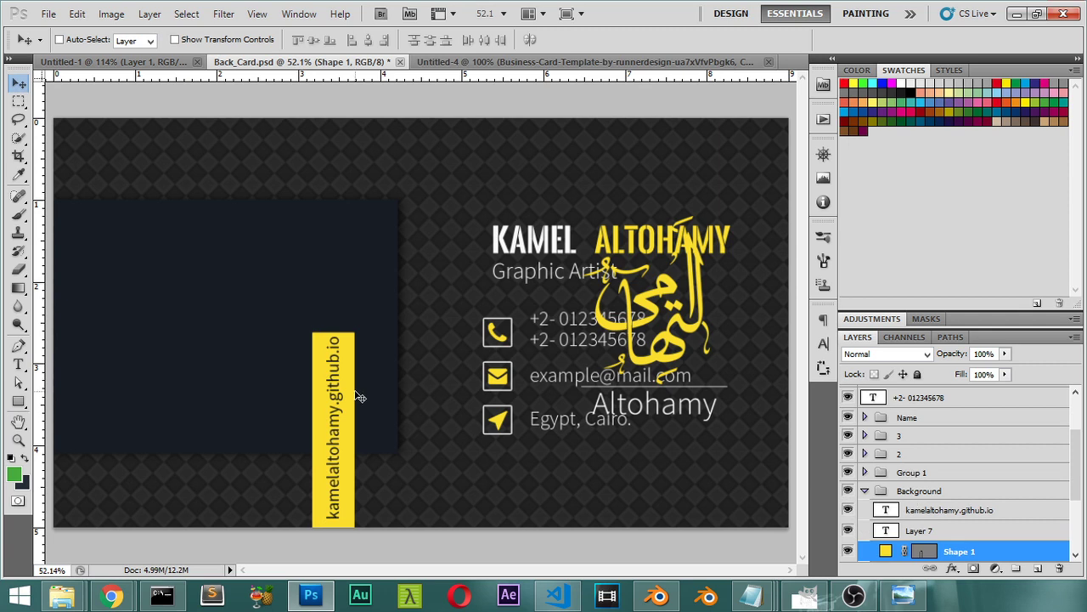
{"action": "key", "text": "shift+Up"}
{"action": "key", "text": "shift+Up"}
{"action": "key", "text": "shift+Up"}
{"action": "key", "text": "shift+Up"}
{"action": "key", "text": "shift+Up"}
{"action": "key", "text": "shift+Up"}
{"action": "key", "text": "shift+Up"}
{"action": "key", "text": "shift+Up"}
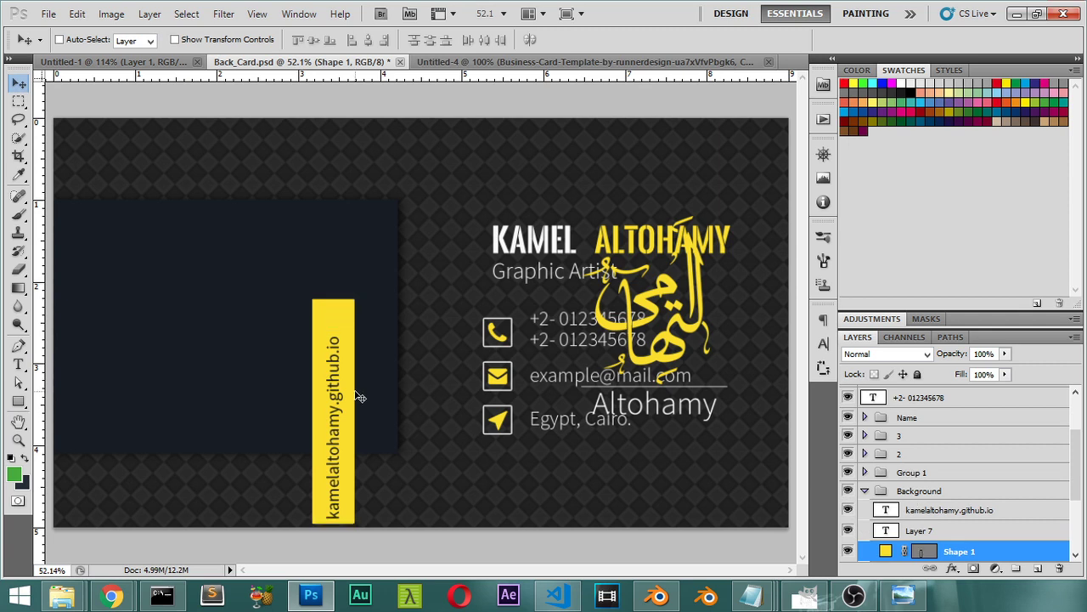
{"action": "key", "text": "shift+Down"}
{"action": "key", "text": "shift+Down"}
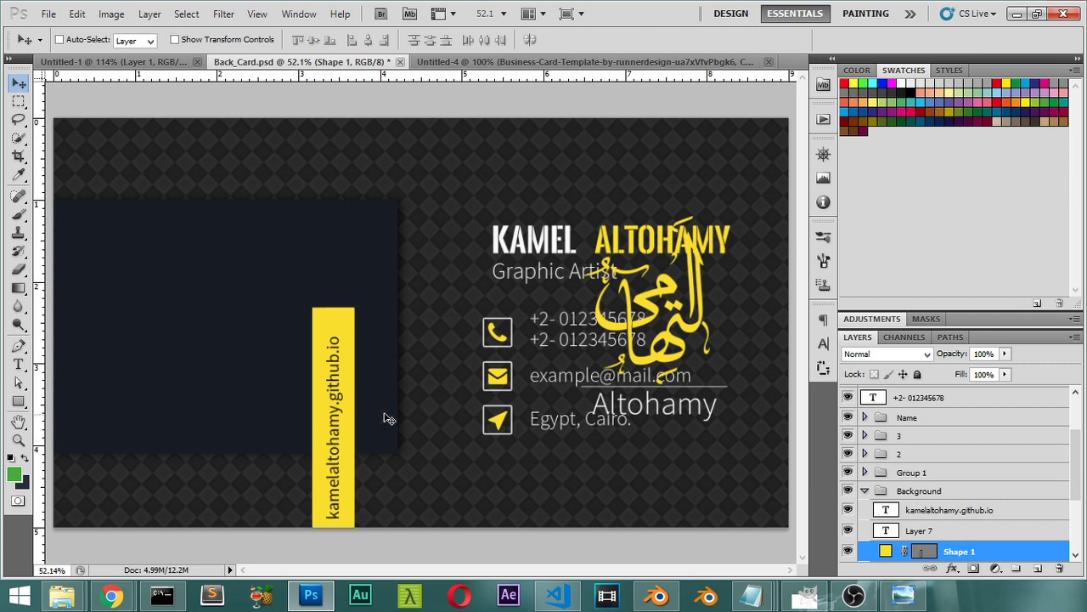
- Enlarge the vertical website text to 8 pt so it spans the bar
{"action": "key", "text": "t"}
{"action": "double_click", "coordinate": [337, 424]}
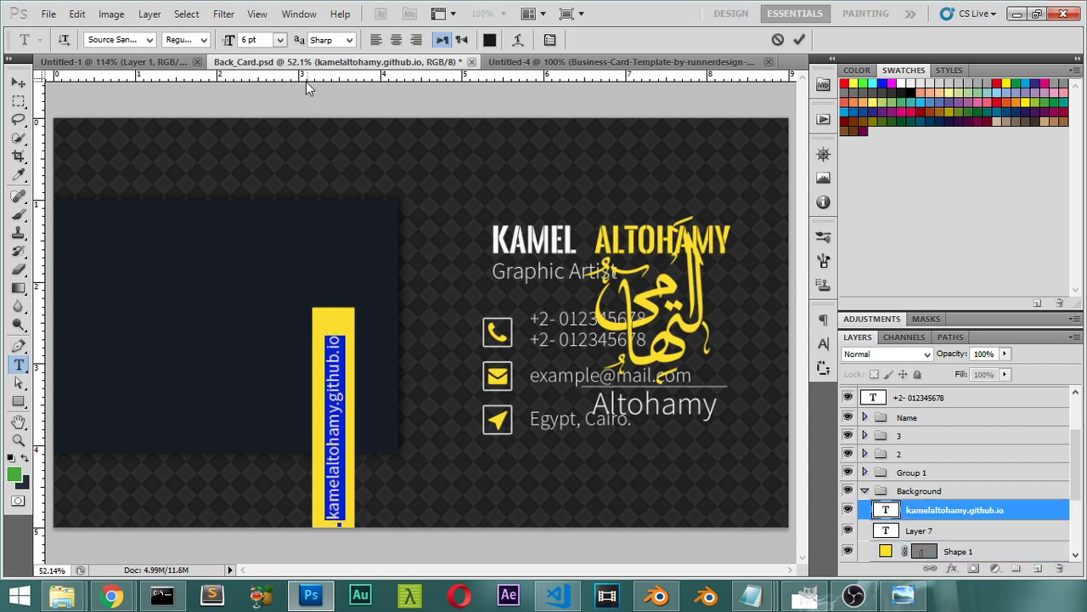
{"action": "left_click", "coordinate": [219, 46]}
{"action": "left_click", "coordinate": [18, 82]}
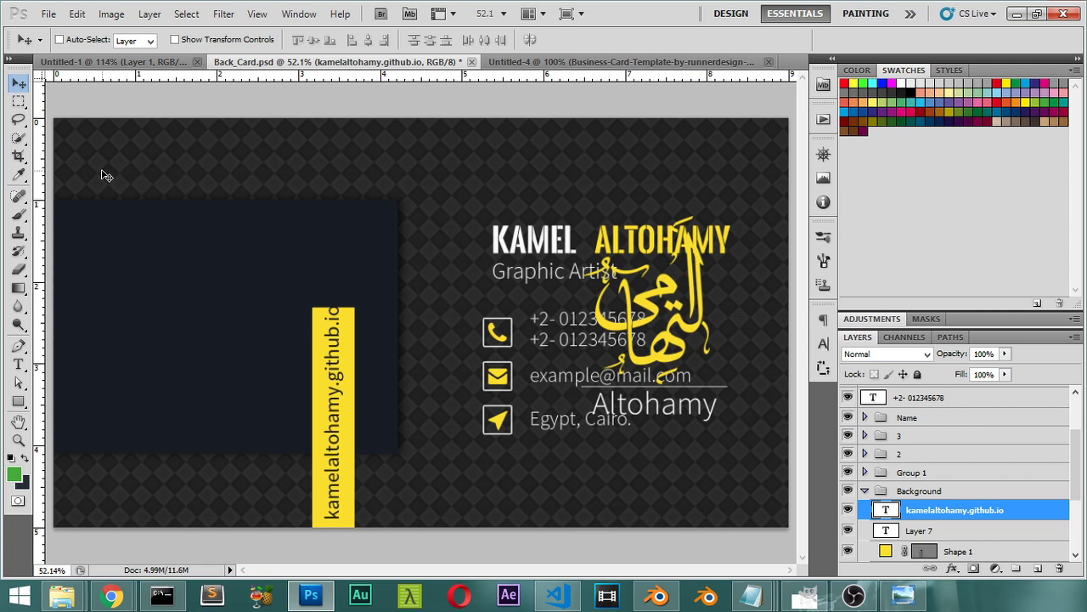
{"action": "key", "text": "ctrl+shift+period"}
{"action": "key", "text": "ctrl+shift+period"}
{"action": "key", "text": "ctrl+shift+period"}
{"action": "key", "text": "ctrl+shift+period"}
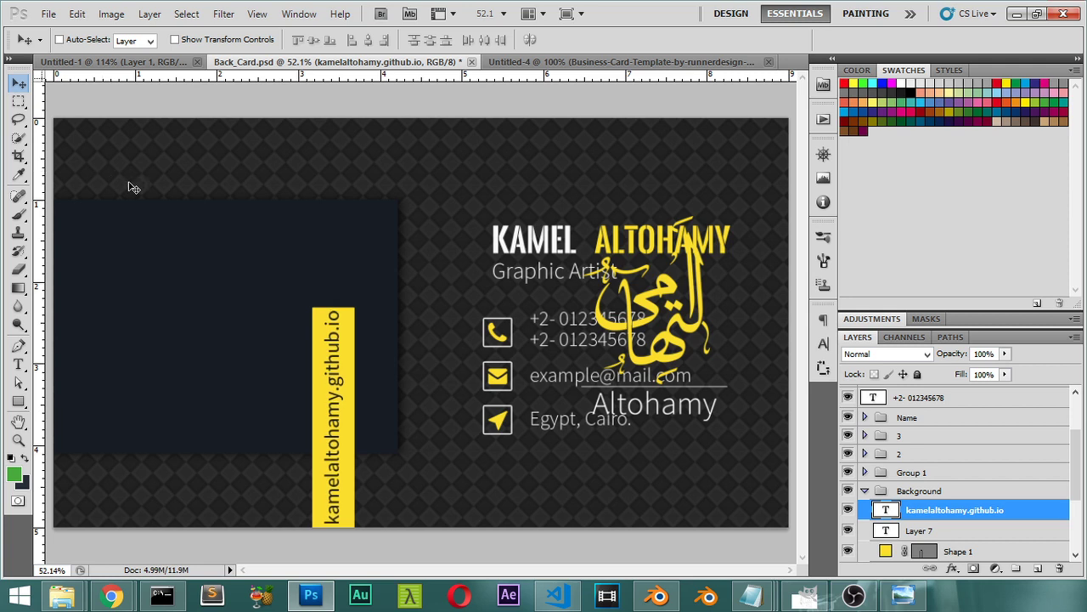
- Draw a yellow-outlined square (Shape 3) on the dark panel and nudge it down-left
{"action": "left_click", "coordinate": [515, 63]}
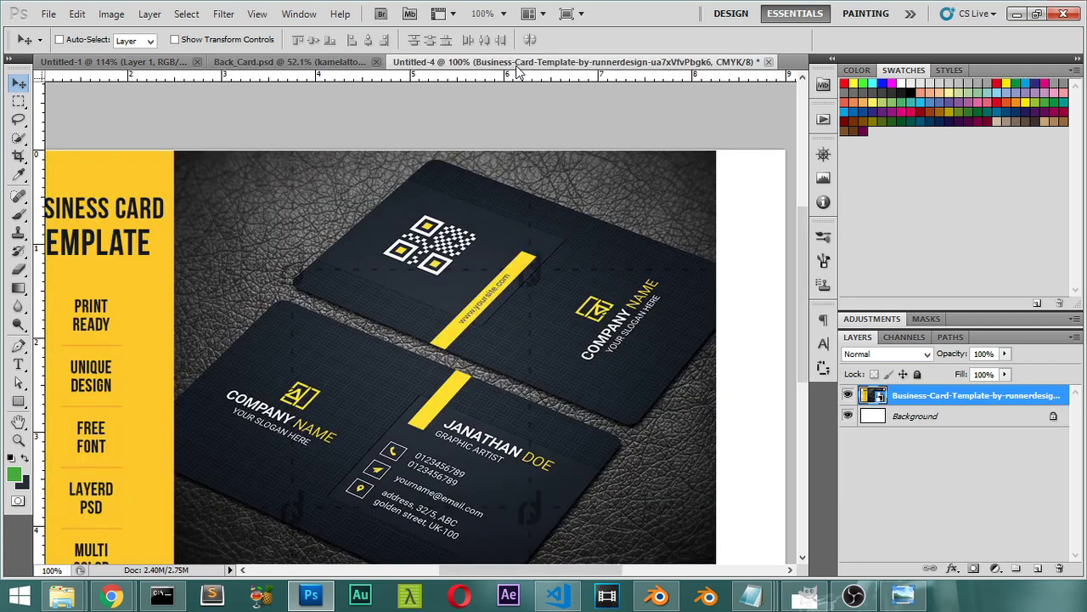
{"action": "left_click", "coordinate": [293, 62]}
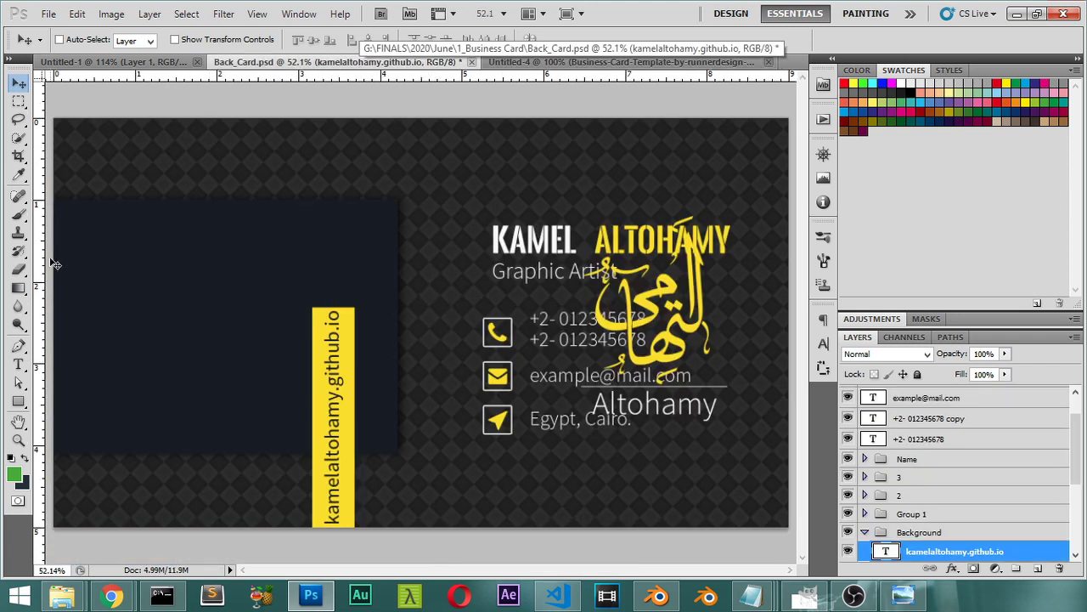
{"action": "left_click", "coordinate": [18, 401]}
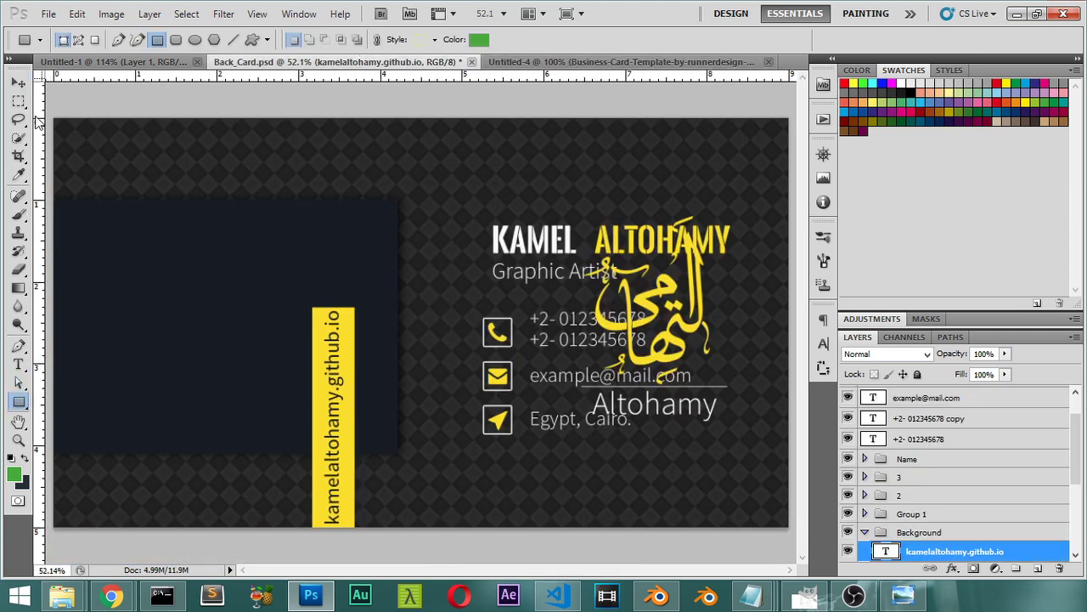
{"action": "mouse_move", "coordinate": [221, 277]}
{"action": "left_mouse_down"}
{"action": "mouse_move", "coordinate": [170, 330]}
{"action": "mouse_move", "coordinate": [102, 364]}
{"action": "mouse_move", "coordinate": [133, 365]}
{"action": "mouse_move", "coordinate": [140, 204]}
{"action": "mouse_move", "coordinate": [153, 209]}
{"action": "mouse_move", "coordinate": [152, 197]}
{"action": "left_mouse_up"}
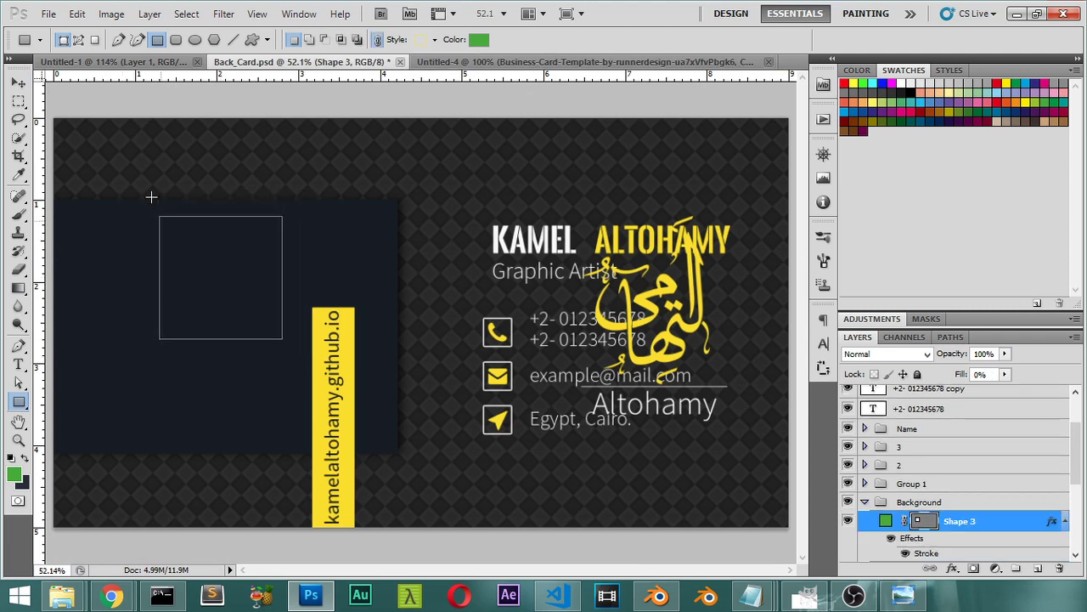
{"action": "key", "text": "v"}
{"action": "left_click_drag", "start_coordinate": [164, 297], "coordinate": [122, 346]}
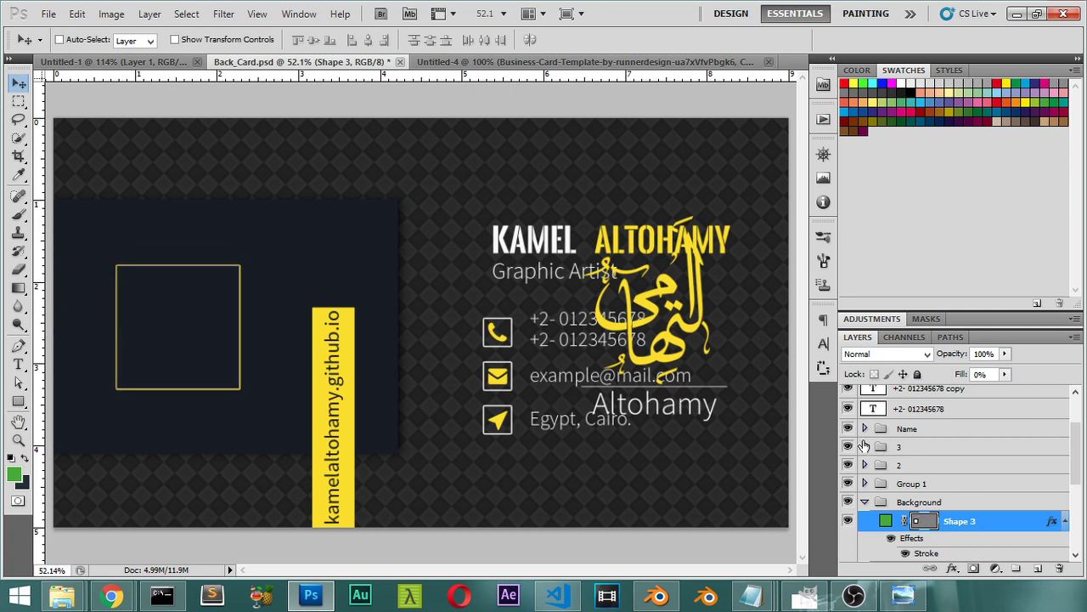
- Delete the Name group and the envelope and location icon groups
{"action": "left_click", "coordinate": [884, 448]}
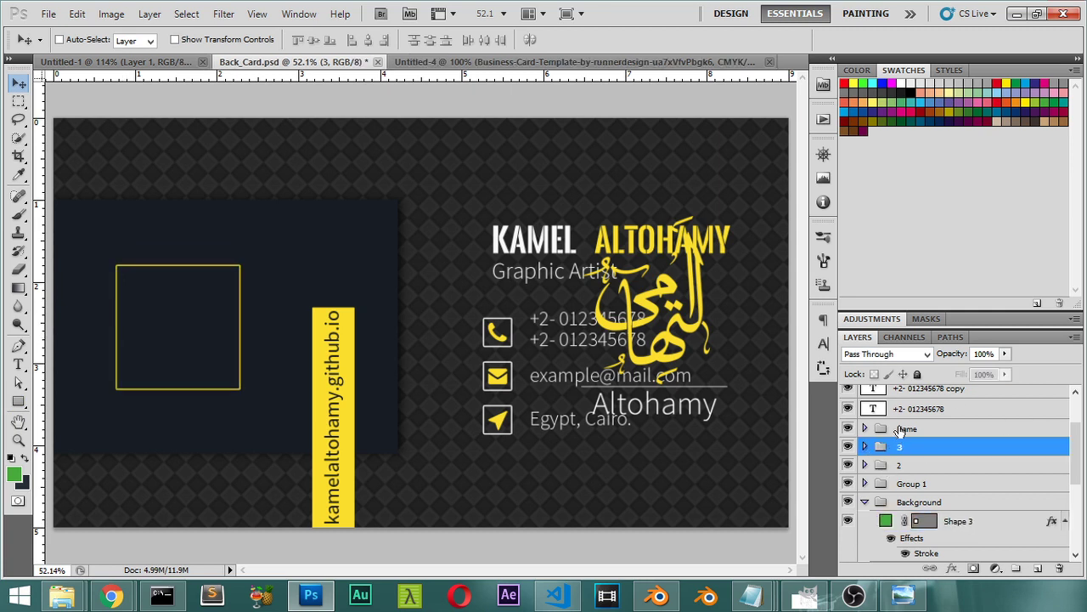
{"action": "left_click", "coordinate": [901, 430]}
{"action": "key", "text": "Delete"}
{"action": "left_click", "coordinate": [916, 450]}
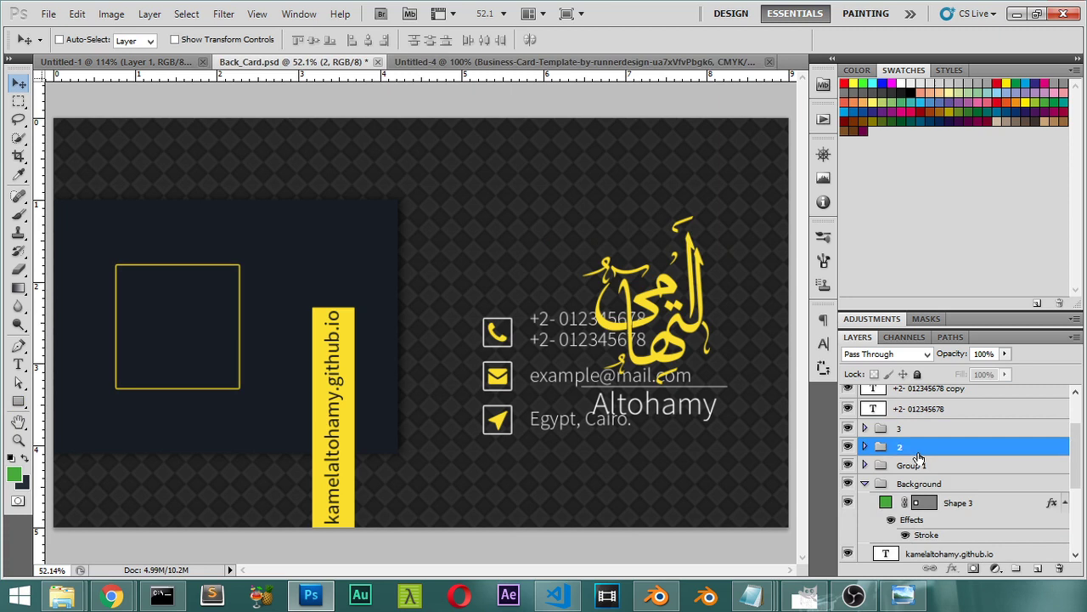
{"action": "key", "text": "Delete"}
{"action": "left_click", "coordinate": [909, 430]}
{"action": "key", "text": "Delete"}
- Delete the email, phone number and 'Egypt, Cairo.' text layers
{"action": "scroll", "coordinate": [910, 429], "scroll_direction": "up", "scroll_amount": 1}
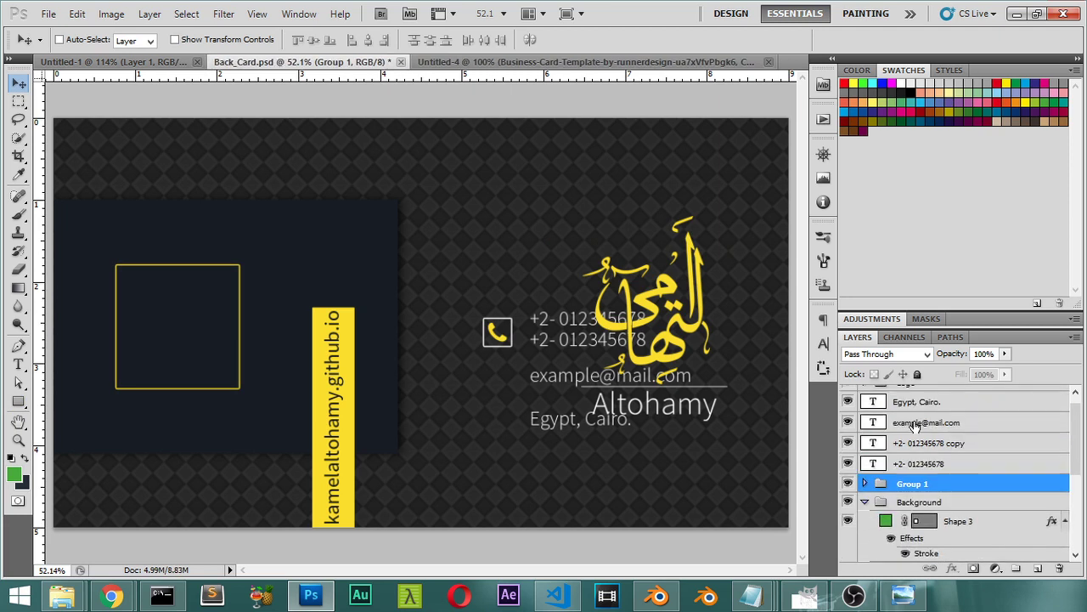
{"action": "left_click", "coordinate": [914, 423]}
{"action": "left_click", "coordinate": [917, 463], "text": "shift"}
{"action": "key", "text": "Delete"}
{"action": "scroll", "coordinate": [909, 408], "scroll_direction": "up", "scroll_amount": 1}
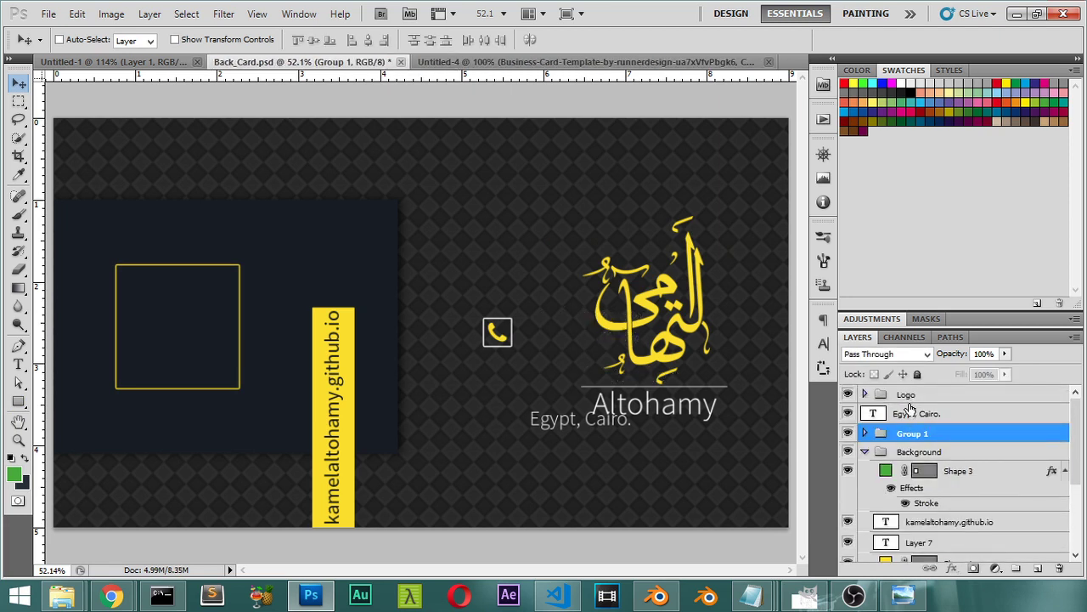
{"action": "left_click", "coordinate": [911, 411]}
{"action": "key", "text": "Delete"}
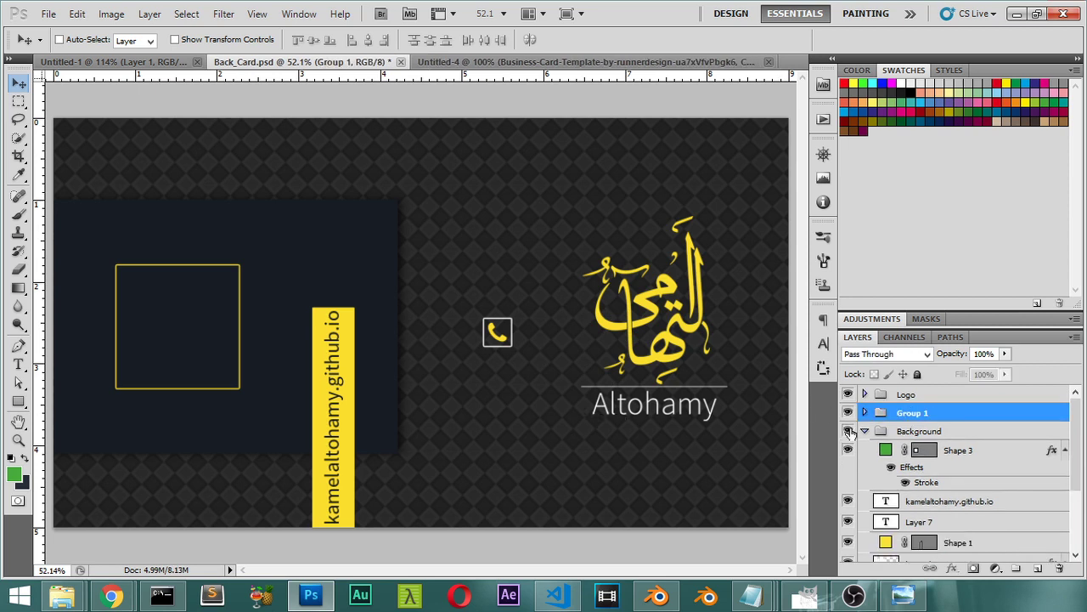
{"action": "key", "text": "ctrl+z"}
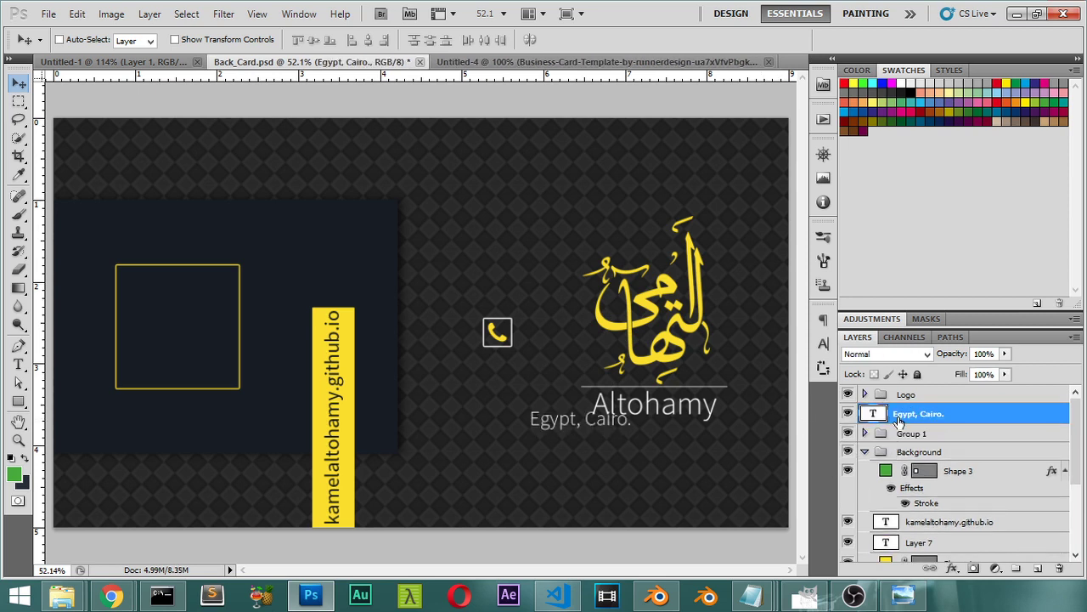
{"action": "key", "text": "Delete"}
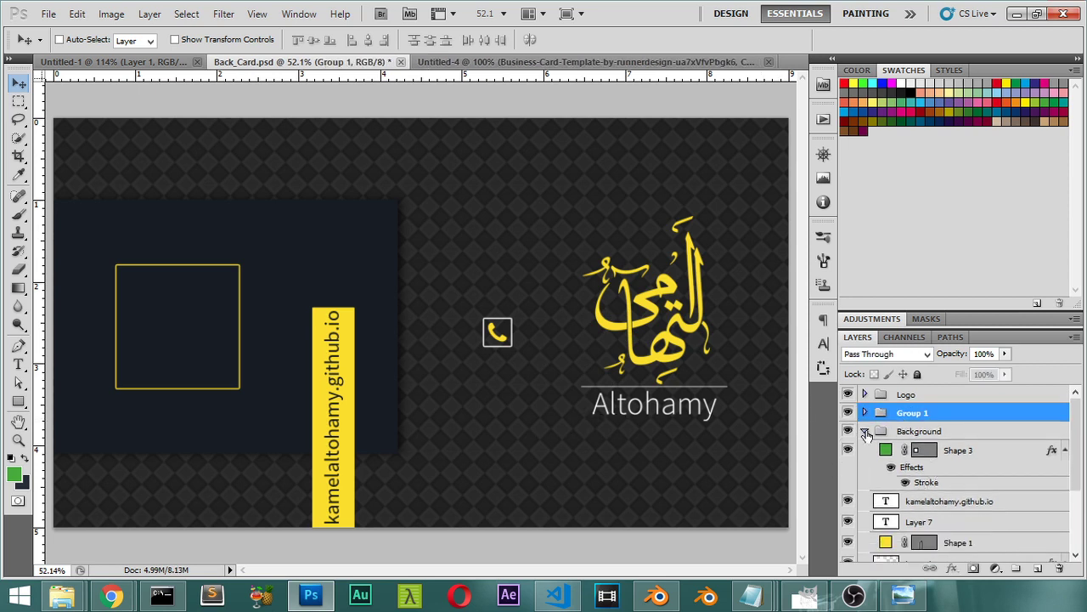
- Collapse the Background group and select Group 1
{"action": "left_click", "coordinate": [865, 431]}
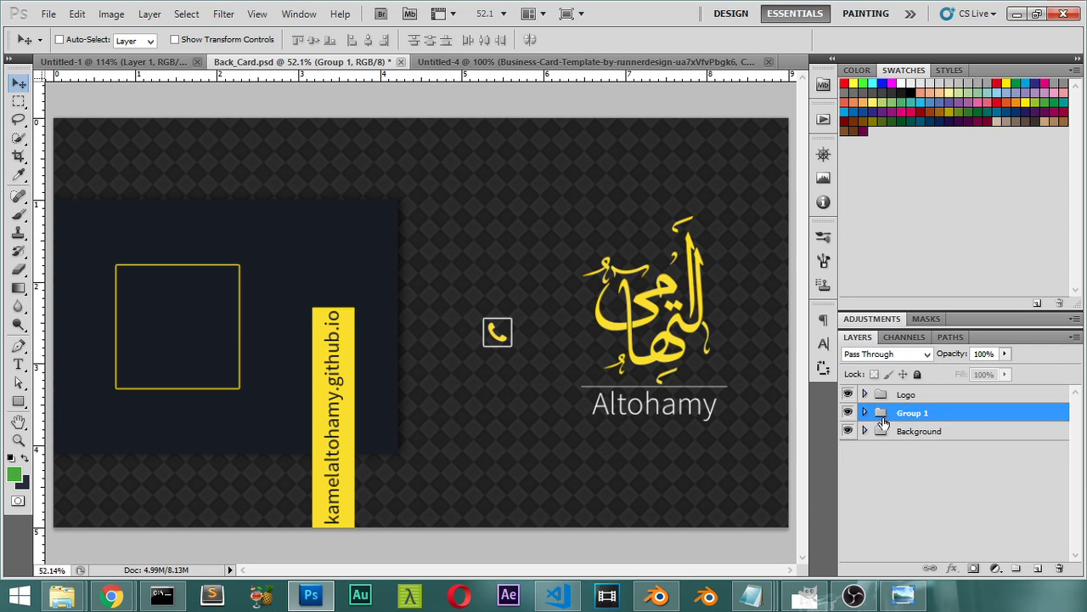
{"action": "left_click", "coordinate": [510, 342], "text": "ctrl"}
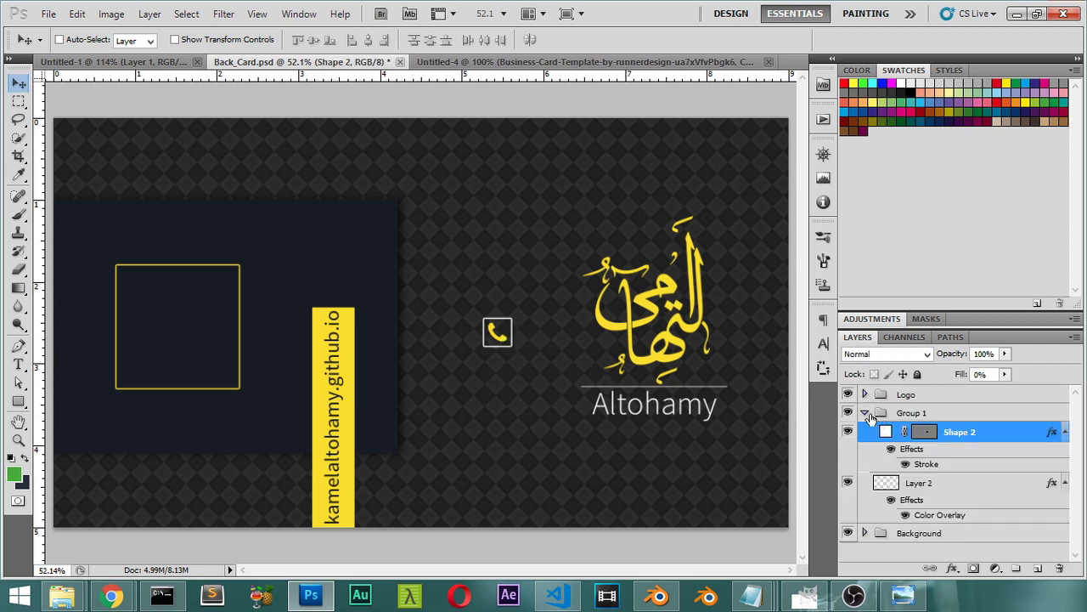
{"action": "left_click", "coordinate": [865, 413]}
- Delete the phone icon group
{"action": "key", "text": "Delete"}
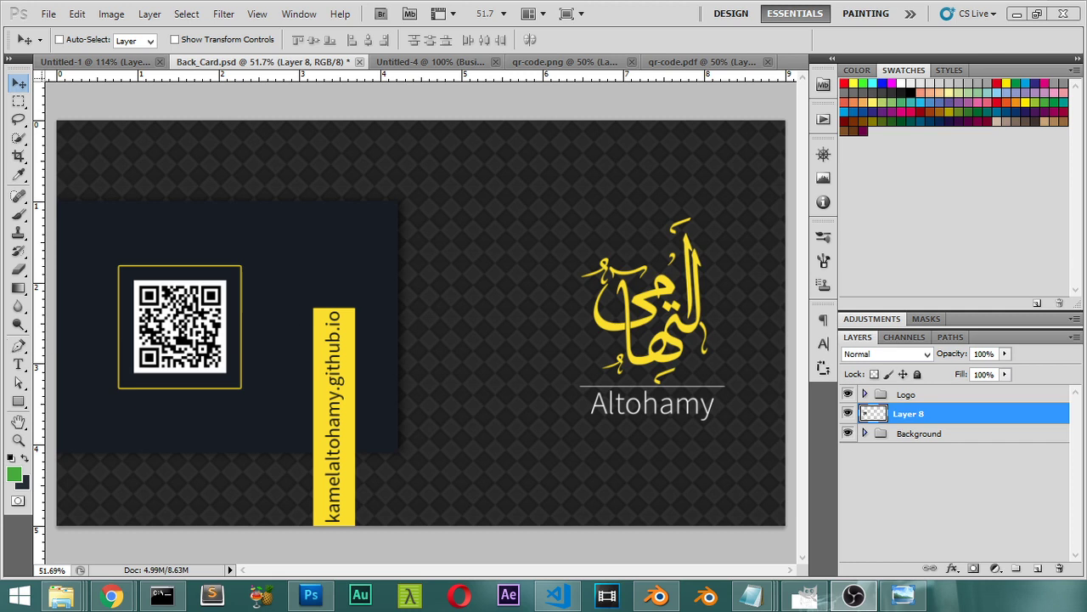
- Switch to the browser and select the website URL field on QRCode Monkey
{"action": "key", "text": "alt+Tab"}
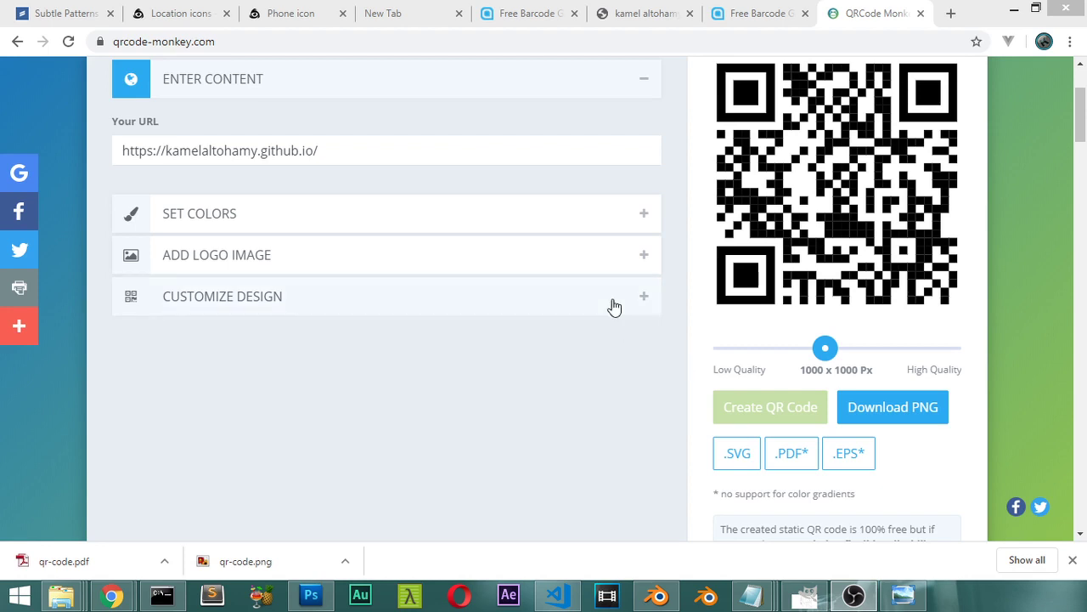
{"action": "left_click", "coordinate": [357, 367]}
{"action": "scroll", "coordinate": [345, 218], "scroll_direction": "up", "scroll_amount": 2}
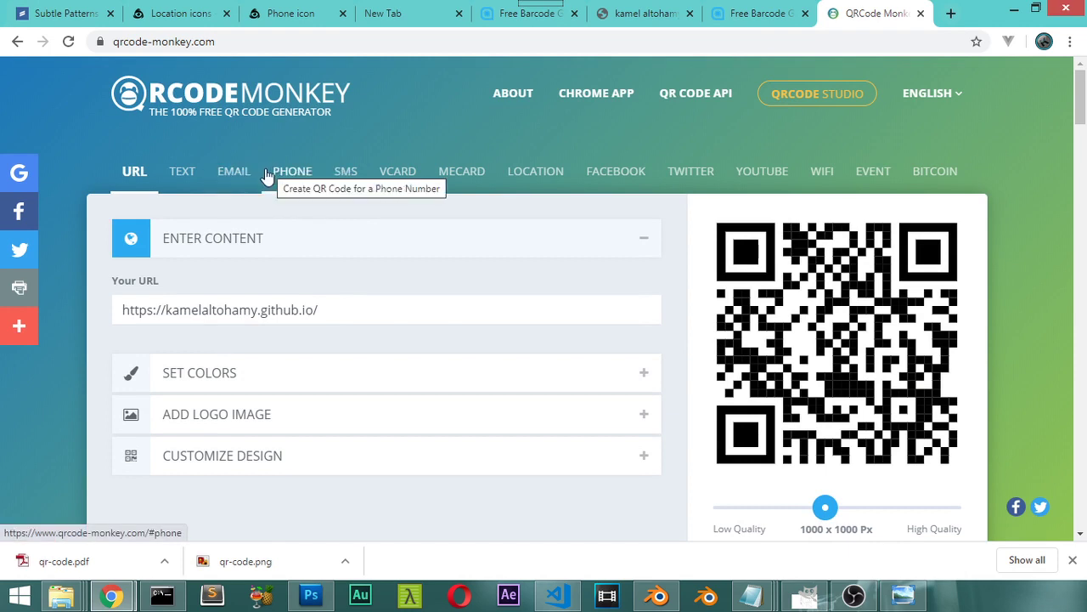
{"action": "left_click", "coordinate": [233, 170]}
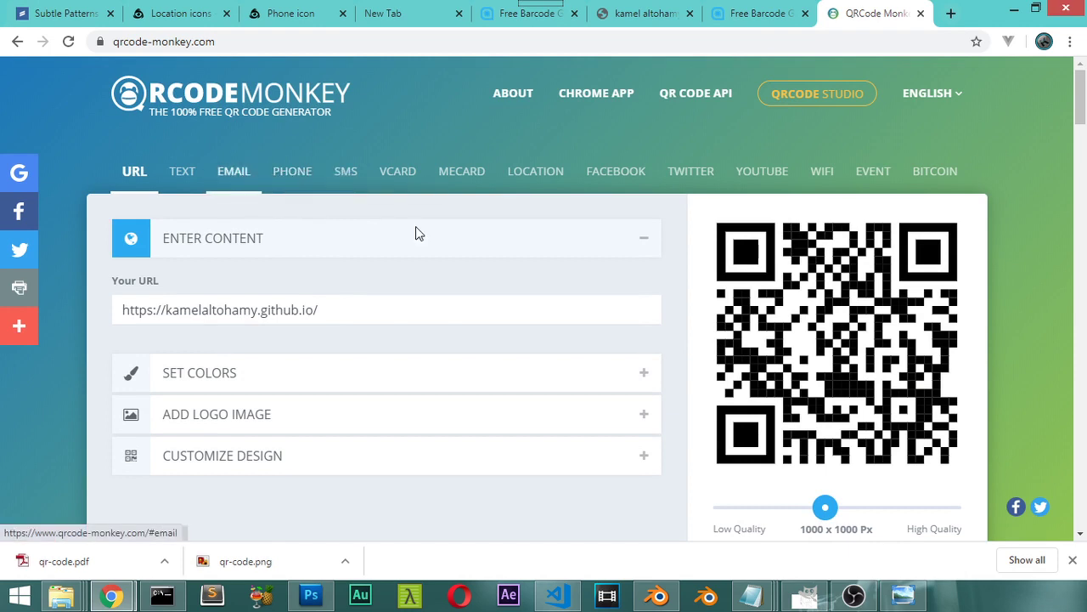
{"action": "triple_click", "coordinate": [314, 309]}
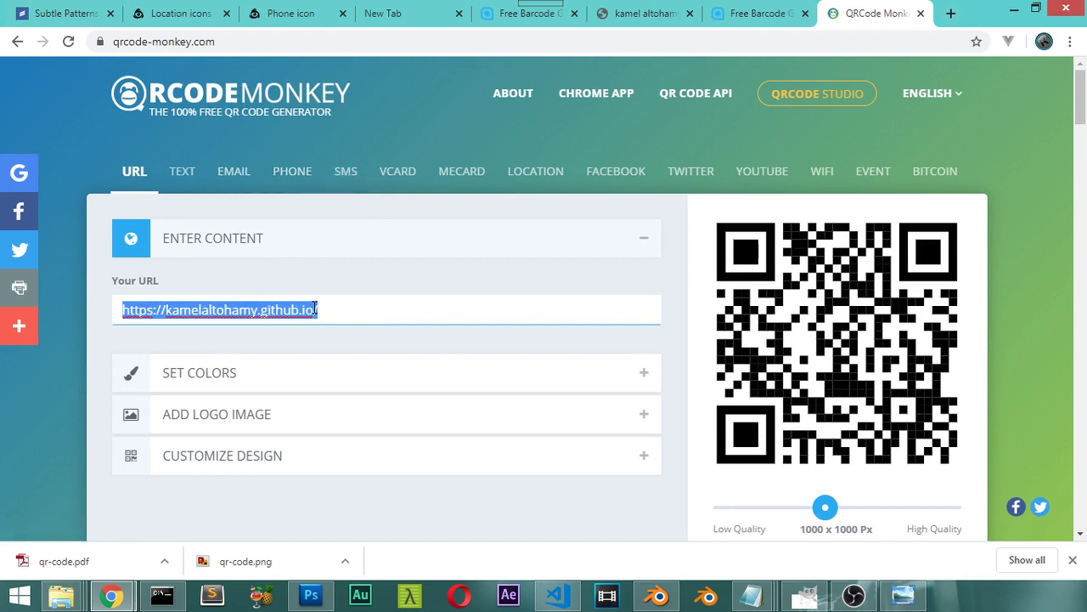